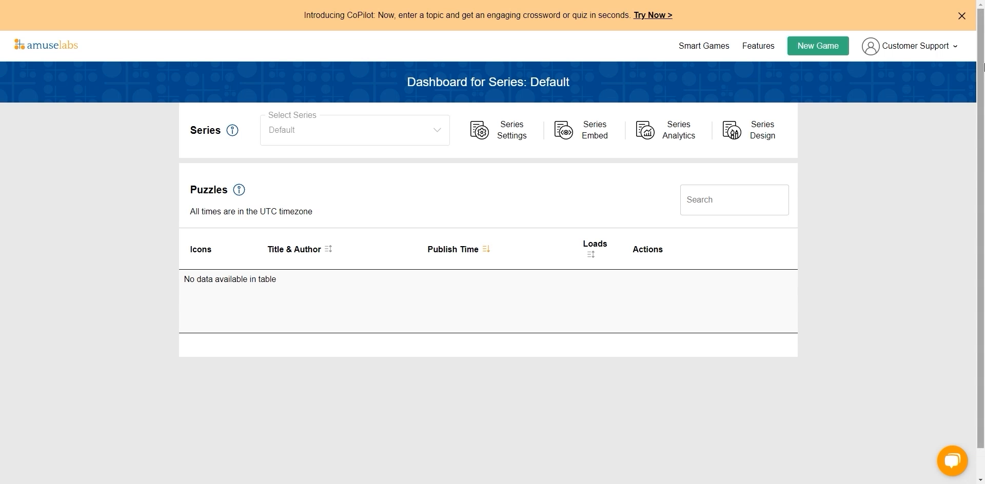
# Step: Start a new crossword game and title it "Magic Fill 1"
pyautogui.click(825, 52)
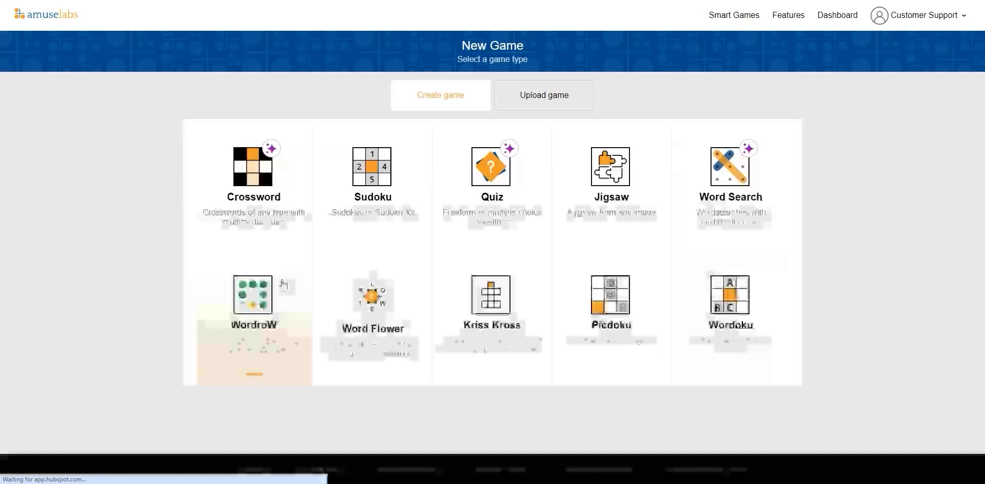
pyautogui.click(296, 141)
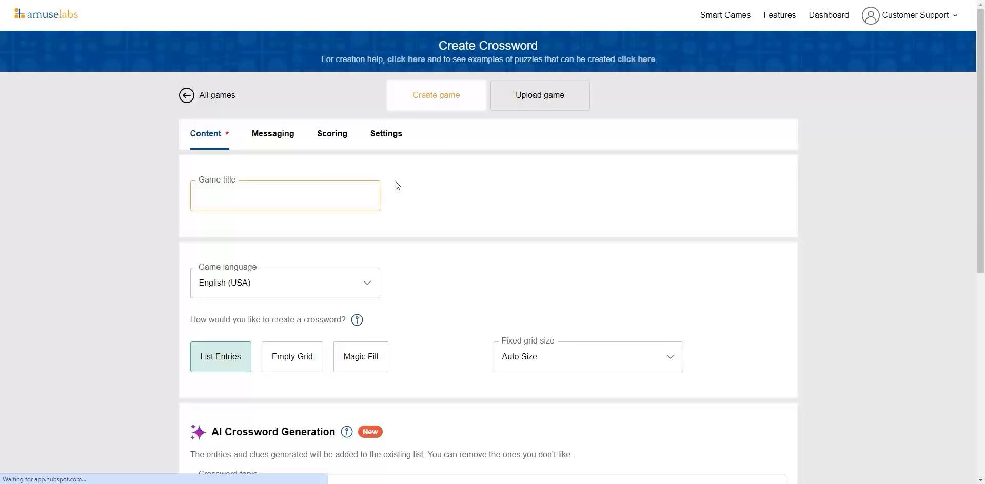
pyautogui.click(298, 195)
pyautogui.write('Magic Fill 1')
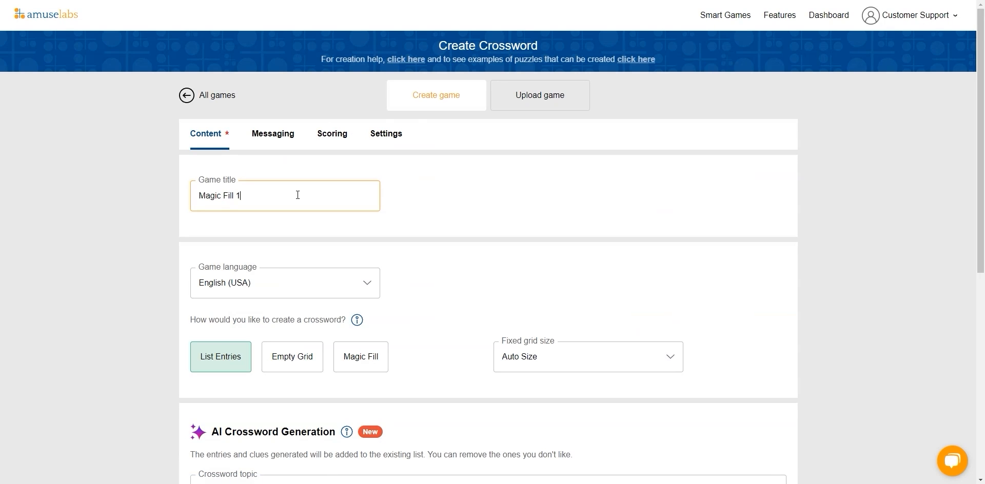
# Step: Choose the Magic Fill creation method with a 5 × 5 grid and create the game
pyautogui.scroll(-1, 297, 195)
pyautogui.scroll(-2, 297, 195)
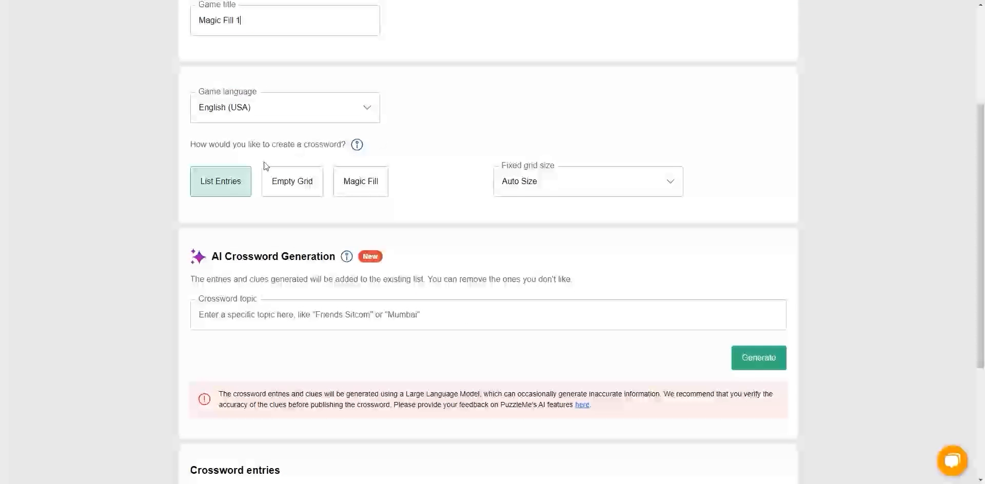
pyautogui.click(365, 185)
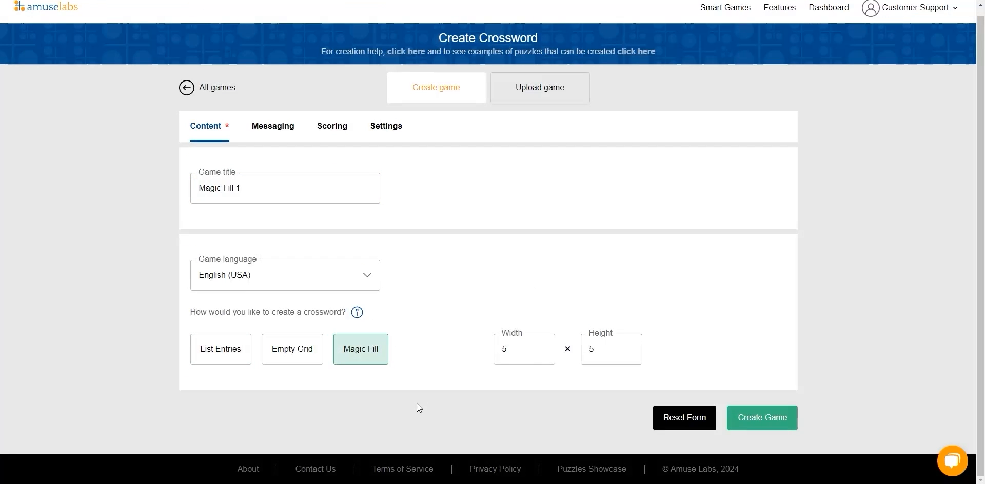
pyautogui.scroll(3, 399, 379)
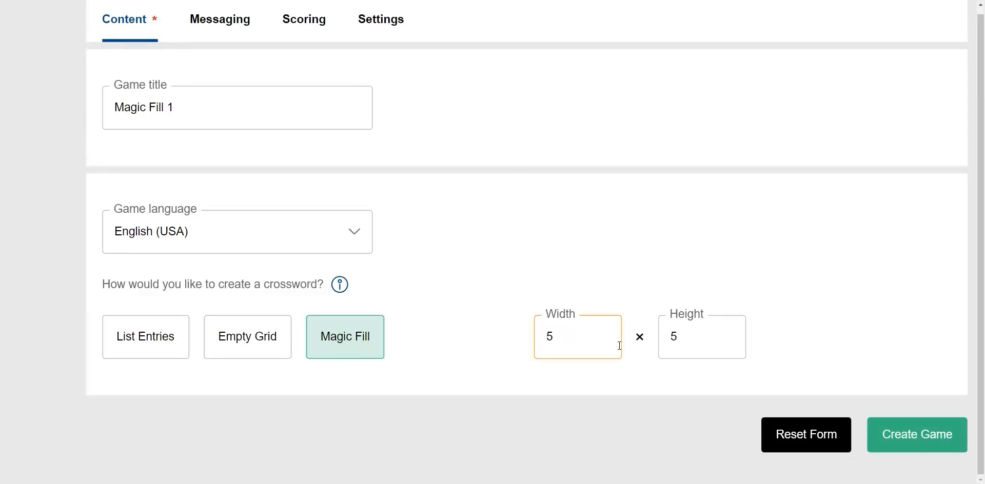
pyautogui.hscroll(2, 620, 343)
pyautogui.scroll(-1, 620, 344)
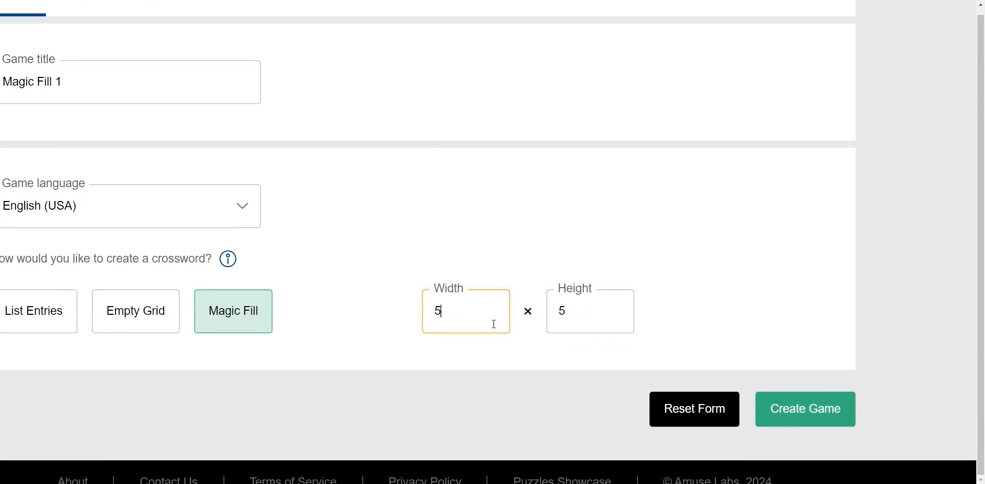
pyautogui.scroll(-1, 493, 324)
pyautogui.click(805, 409)
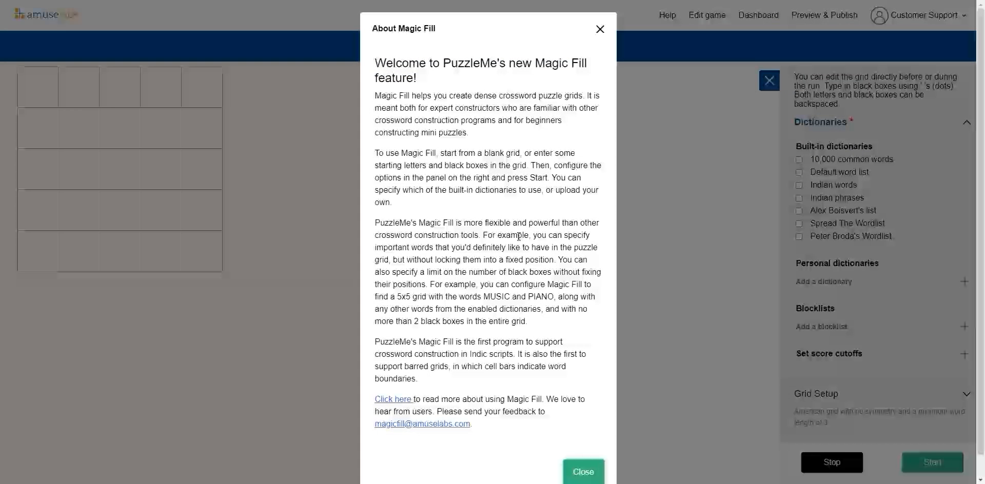
# Step: Read the About Magic Fill introduction and close it
pyautogui.scroll(-1, 515, 242)
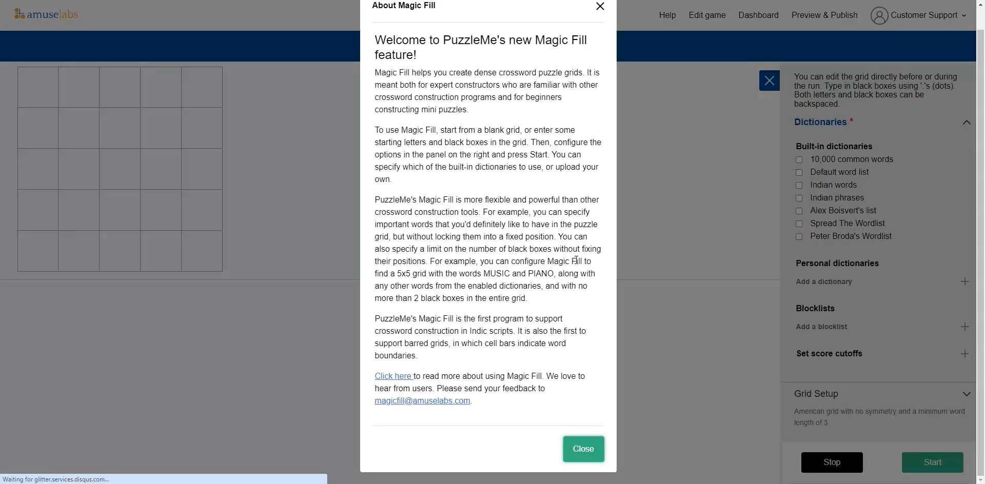
pyautogui.scroll(1, 498, 109)
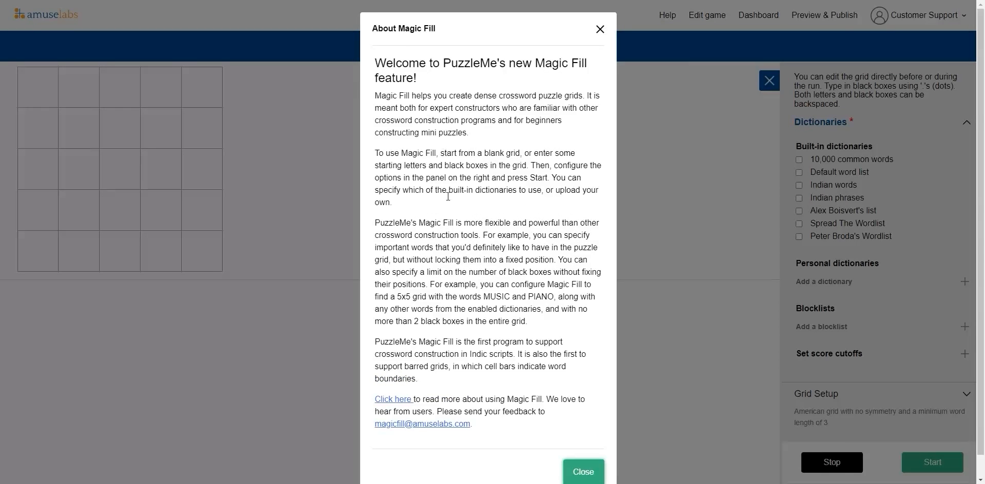
pyautogui.scroll(-1, 446, 221)
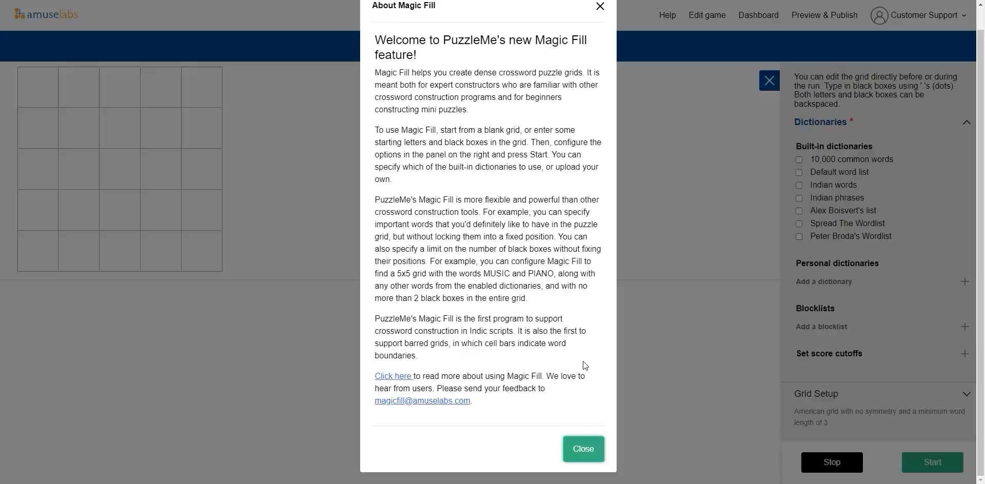
pyautogui.click(583, 449)
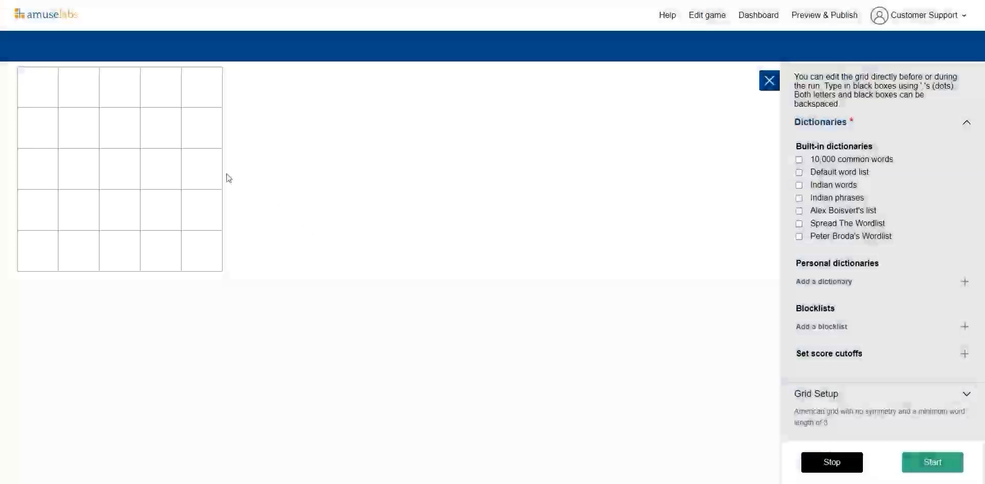
# Step: Make the top-left cell of the grid a black box
pyautogui.click(96, 118)
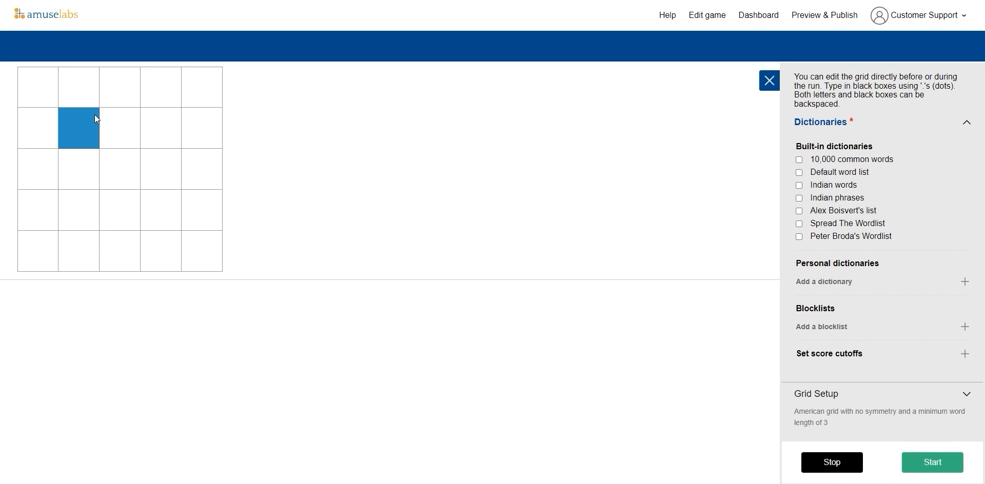
pyautogui.press('Left')
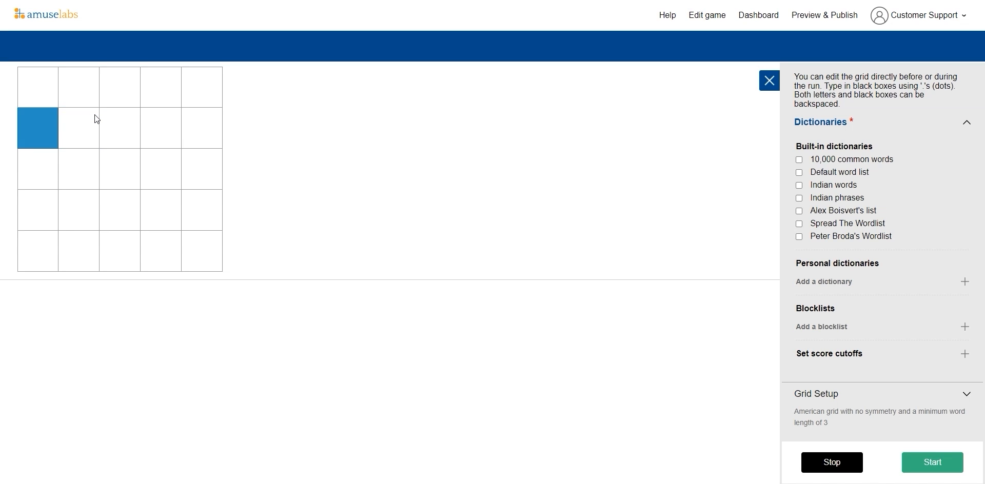
pyautogui.press('Up')
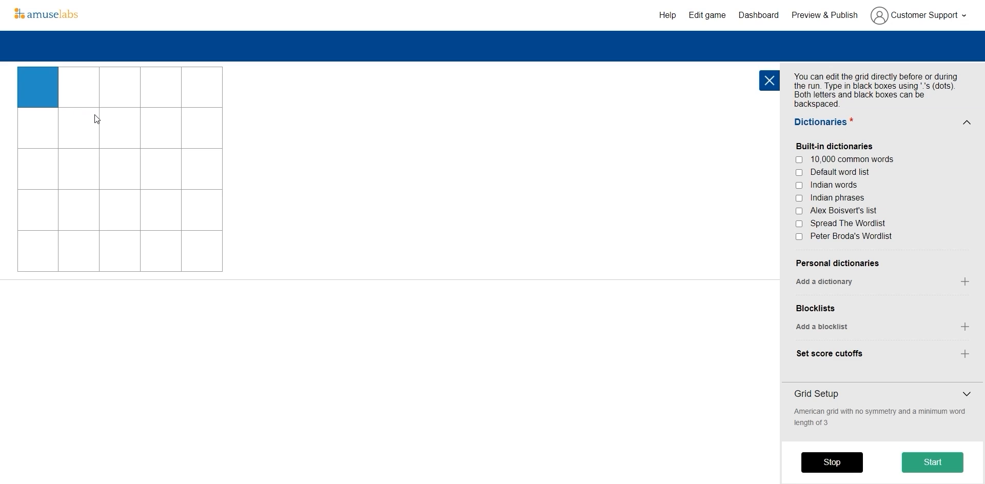
pyautogui.write('.')
pyautogui.press('BackSpace')
pyautogui.press('BackSpace')
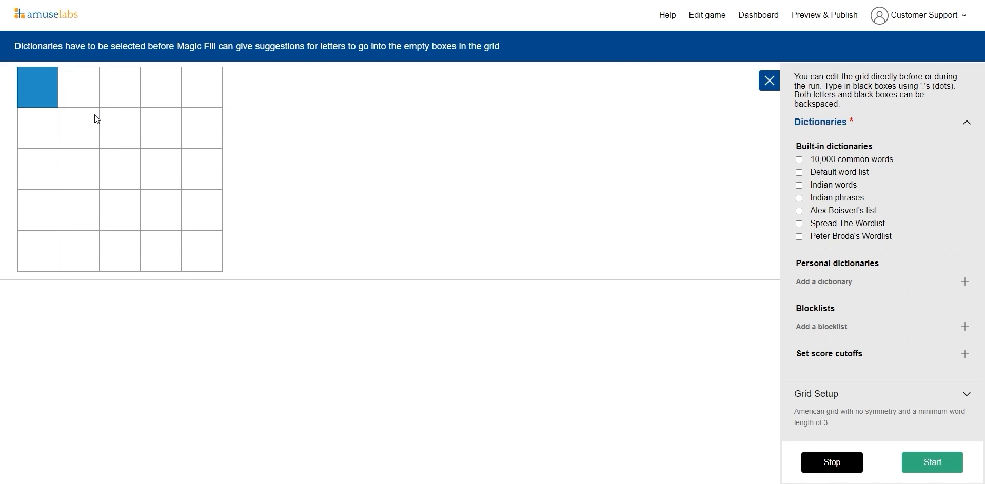
pyautogui.press('Down')
pyautogui.press('Up')
pyautogui.write('.')
# Step: Make the bottom-right cell of the grid a black box
pyautogui.press('Left')
pyautogui.press('Down')
pyautogui.press('Right')
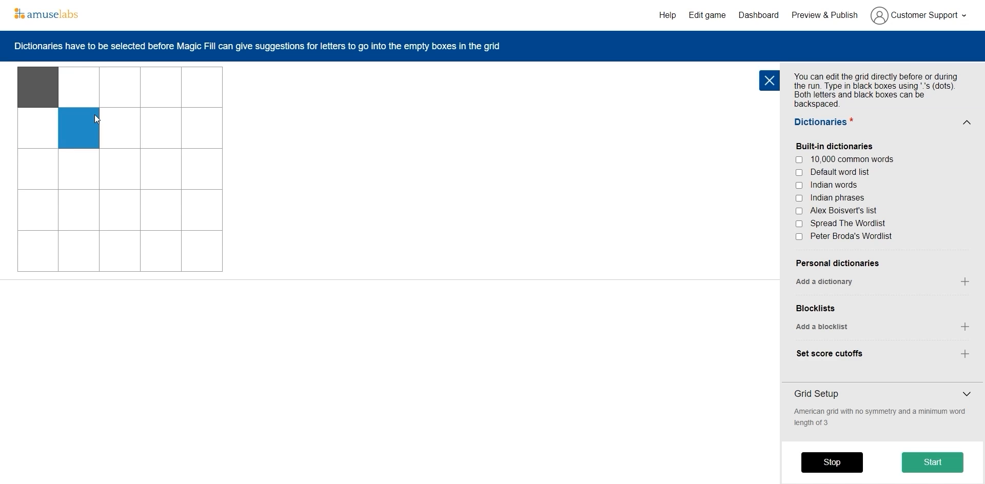
pyautogui.press('Right')
pyautogui.press('Down')
pyautogui.press('Left')
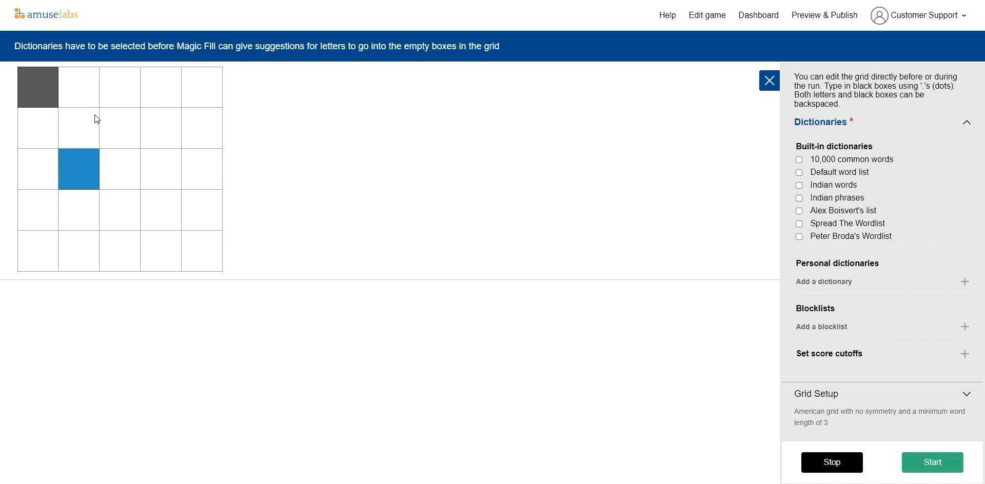
pyautogui.press('Down')
pyautogui.press('Right')
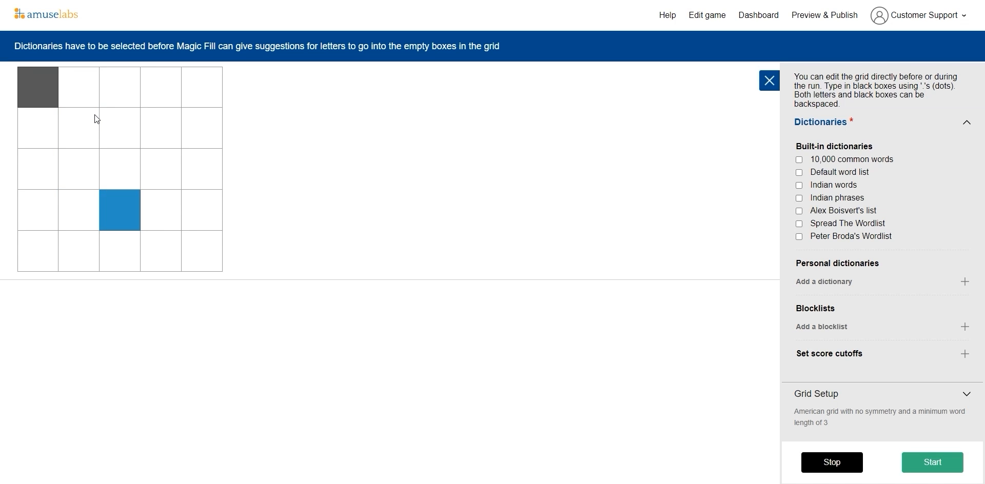
pyautogui.click(215, 250)
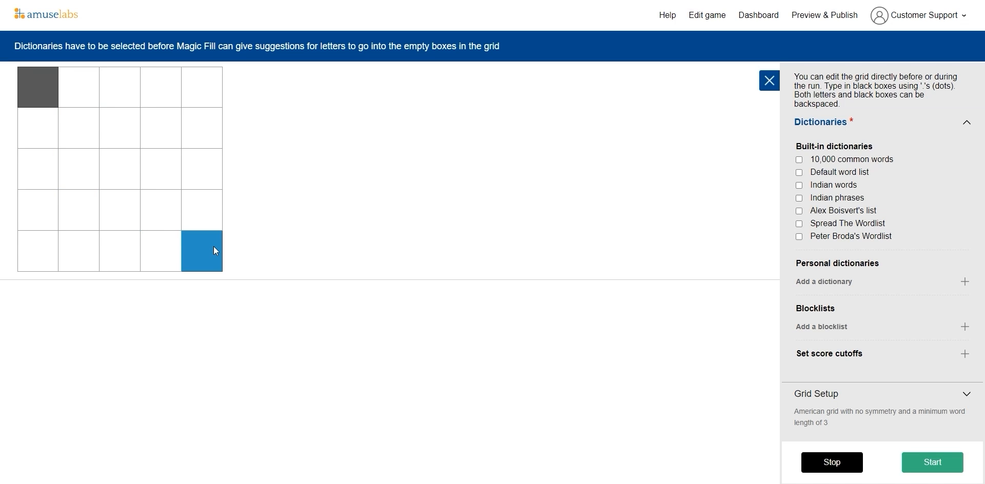
pyautogui.write('.')
# Step: Examine the built-in dictionary options and their descriptions
pyautogui.click(204, 104)
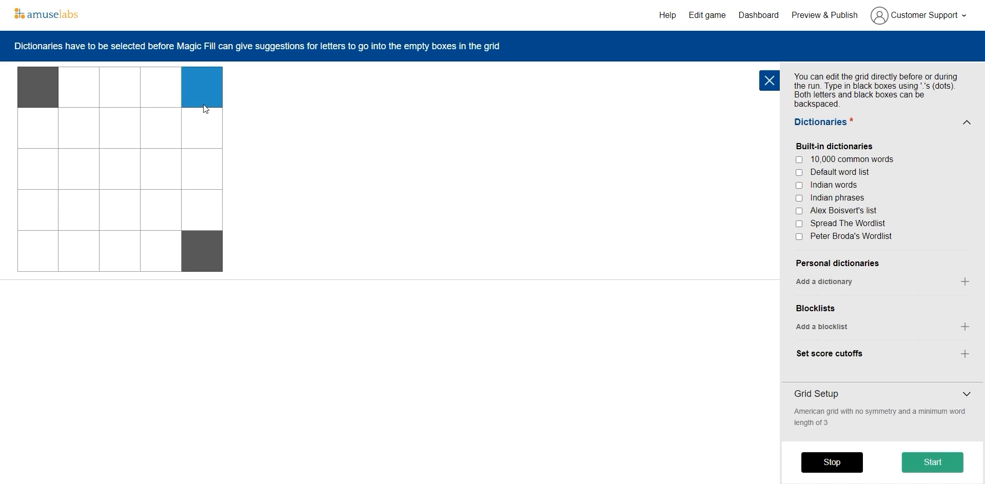
pyautogui.scroll(-2, 981, 227)
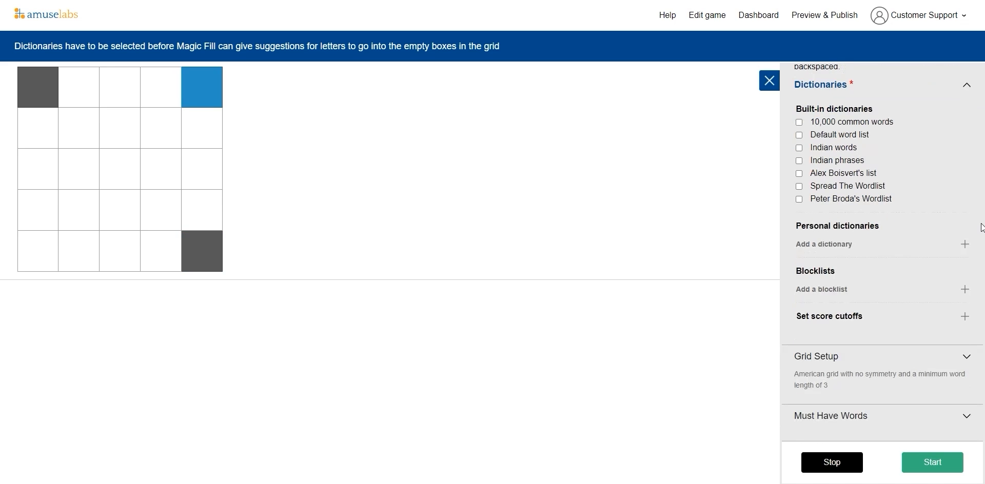
pyautogui.scroll(2, 934, 121)
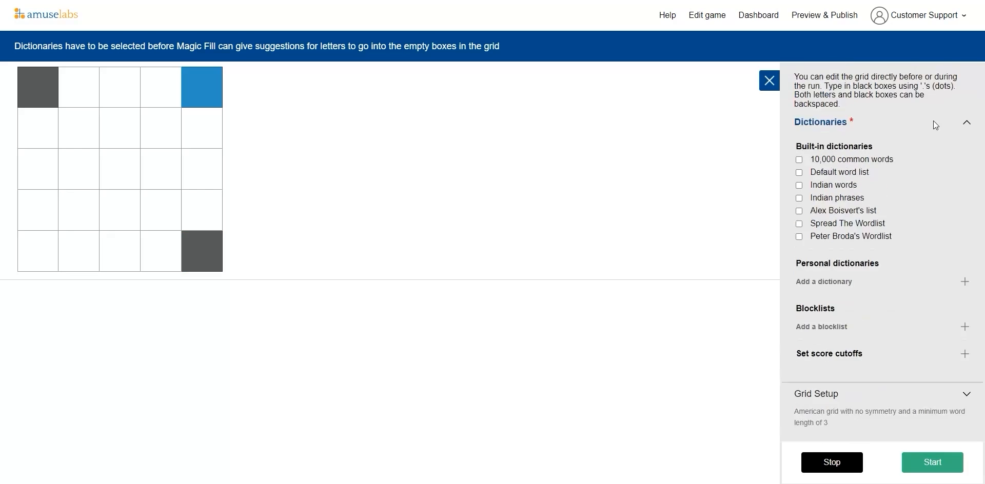
pyautogui.click(966, 125)
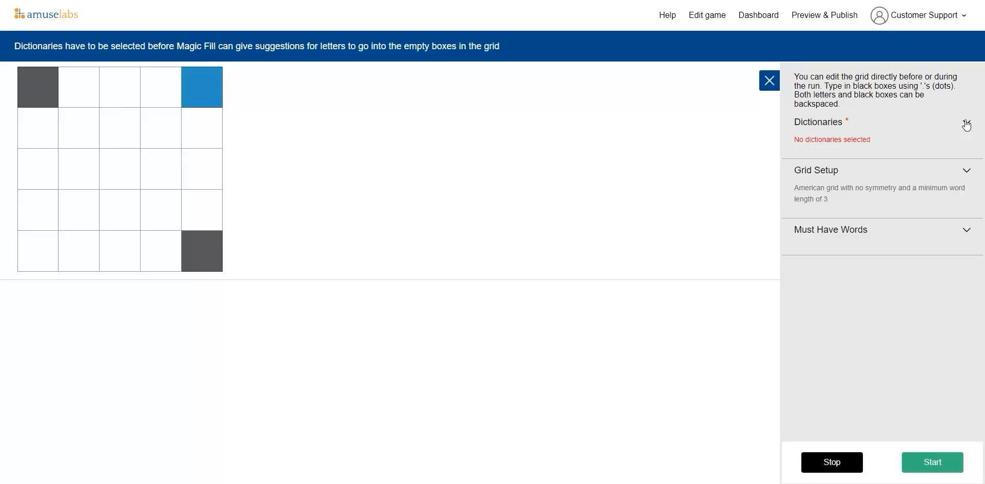
pyautogui.click(966, 125)
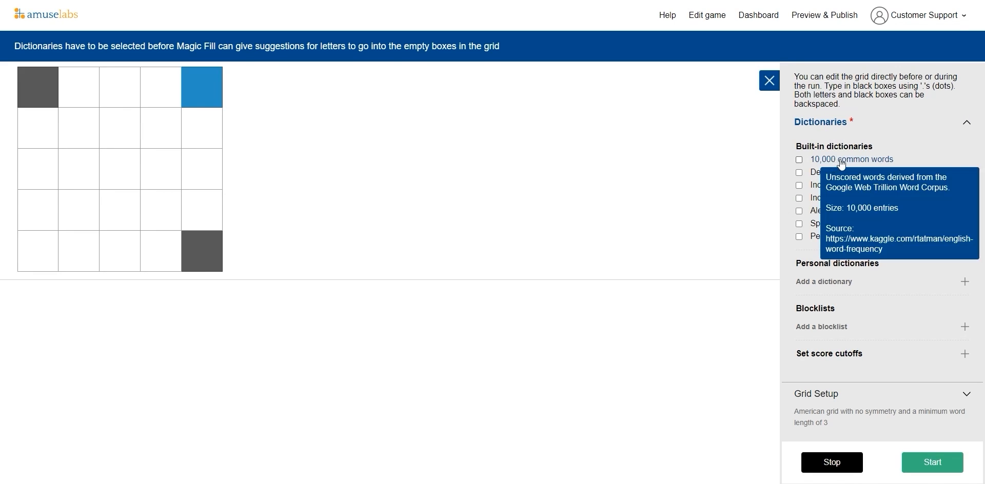
pyautogui.moveTo(830, 164)
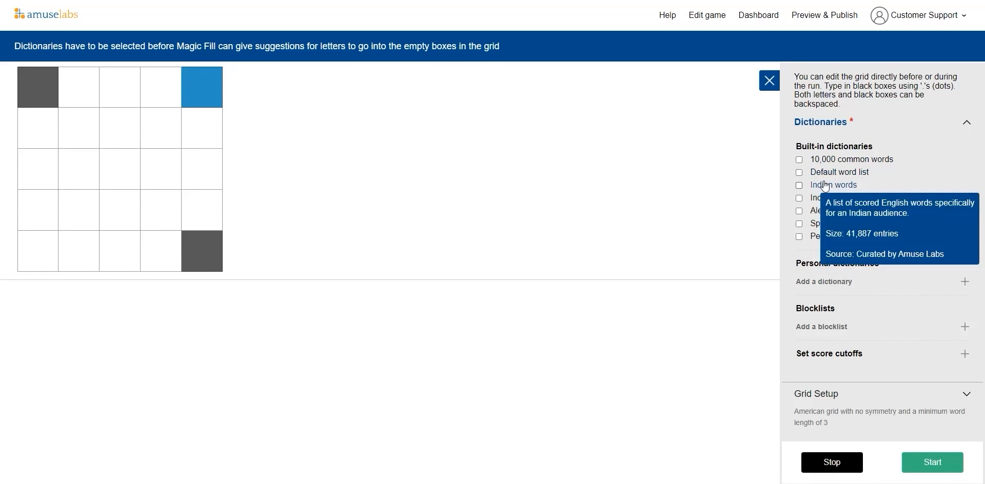
pyautogui.scroll(-1, 949, 287)
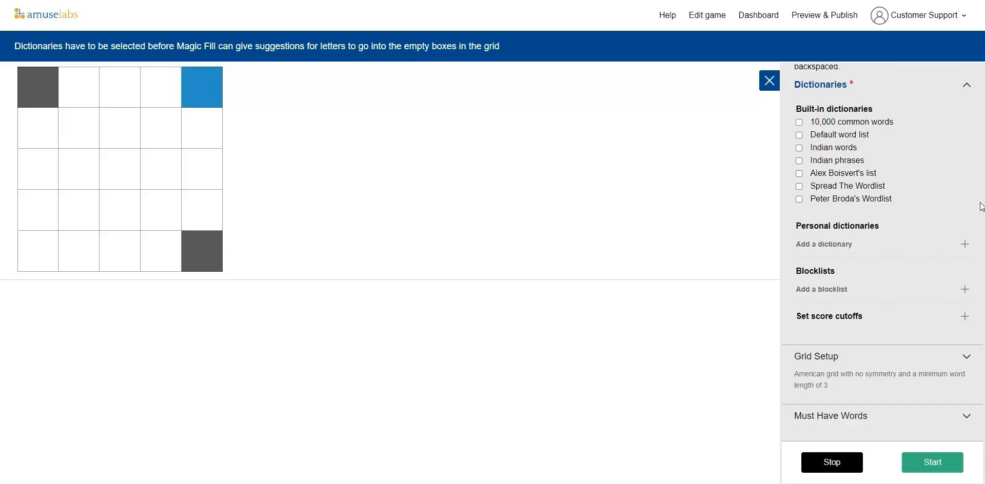
pyautogui.scroll(1, 914, 196)
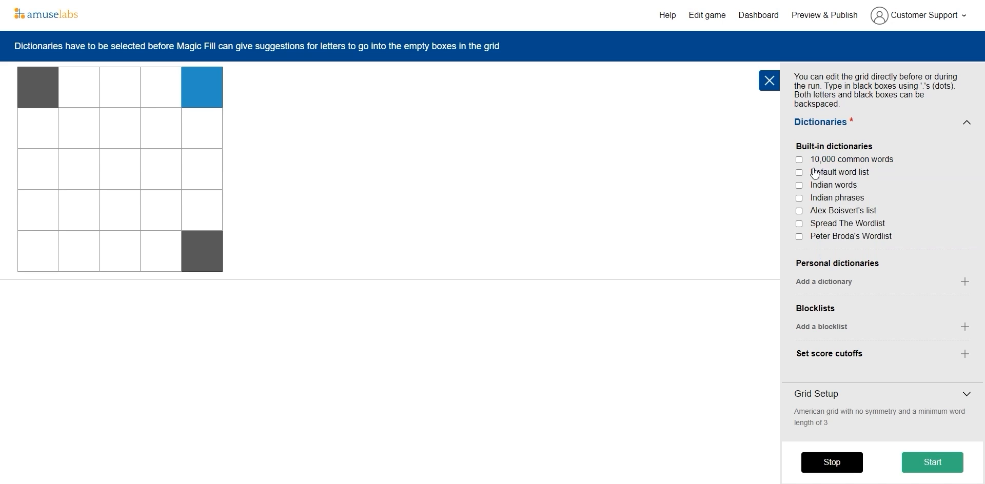
pyautogui.moveTo(832, 180)
pyautogui.scroll(-1, 907, 160)
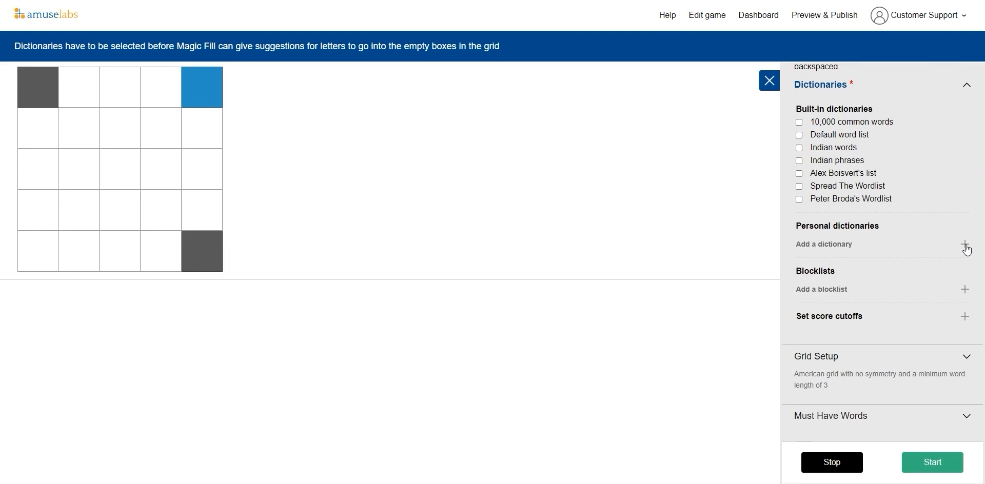
# Step: Review the capital cities word list in the text editor, then close it
pyautogui.hotkey('alt', 'Tab')
pyautogui.hotkey('alt', 'Tab')
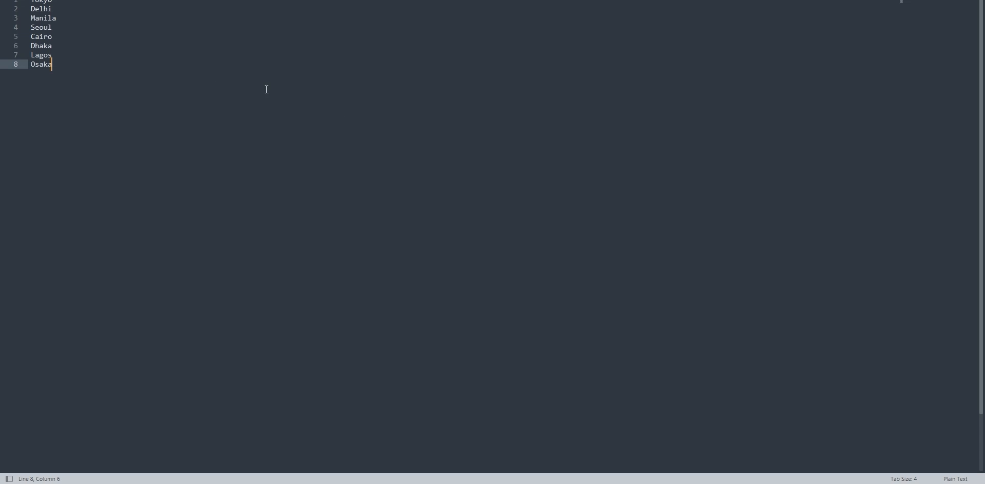
pyautogui.hotkey('alt', 'Tab')
pyautogui.hotkey('alt', 'Tab')
pyautogui.moveTo(134, 47); pyautogui.dragTo(946, 233)
pyautogui.hotkey('alt', 'Tab')
pyautogui.hotkey('alt', 'Tab')
pyautogui.hotkey('ctrl', 'w')
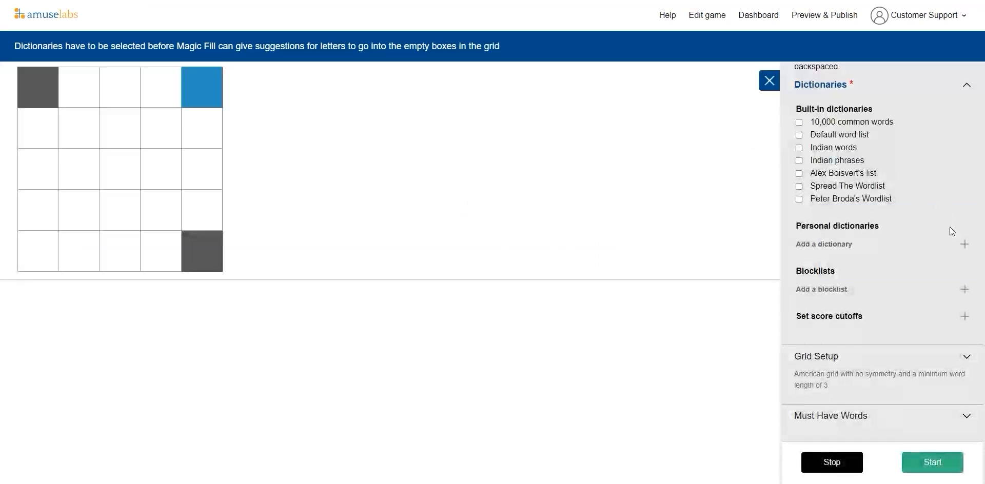
# Step: Upload capital_cities.txt from the file explorer as a personal dictionary
pyautogui.rightClick(965, 245)
pyautogui.click(965, 245)
pyautogui.hotkey('alt', 'Tab')
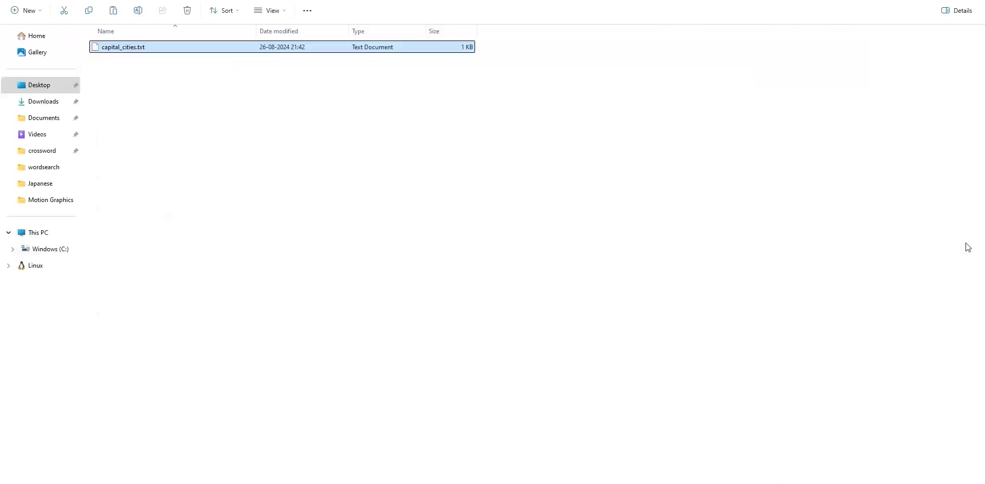
pyautogui.hotkey('alt', 'Tab')
pyautogui.scroll(-5, 934, 278)
pyautogui.hotkey('alt', 'Tab')
pyautogui.moveTo(292, 48); pyautogui.dragTo(850, 214)
pyautogui.hotkey('alt', 'Tab')
# Step: Enable the capital_cities.txt personal dictionary
pyautogui.scroll(5, 937, 205)
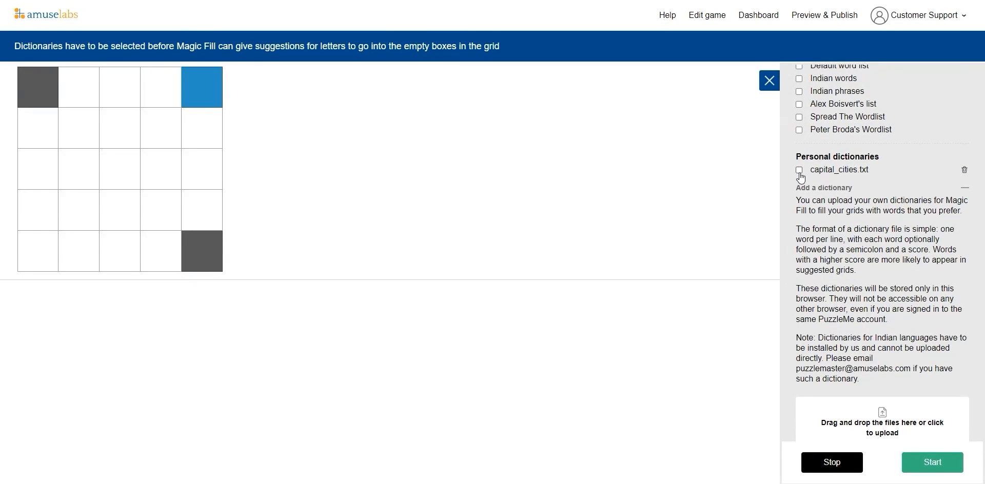
pyautogui.scroll(2, 801, 177)
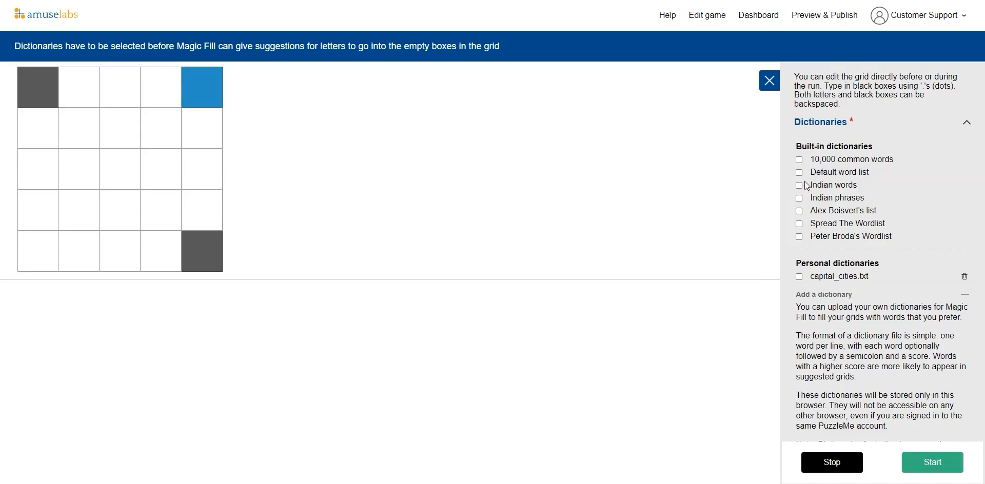
pyautogui.click(799, 277)
pyautogui.scroll(-3, 879, 179)
pyautogui.scroll(-1, 877, 225)
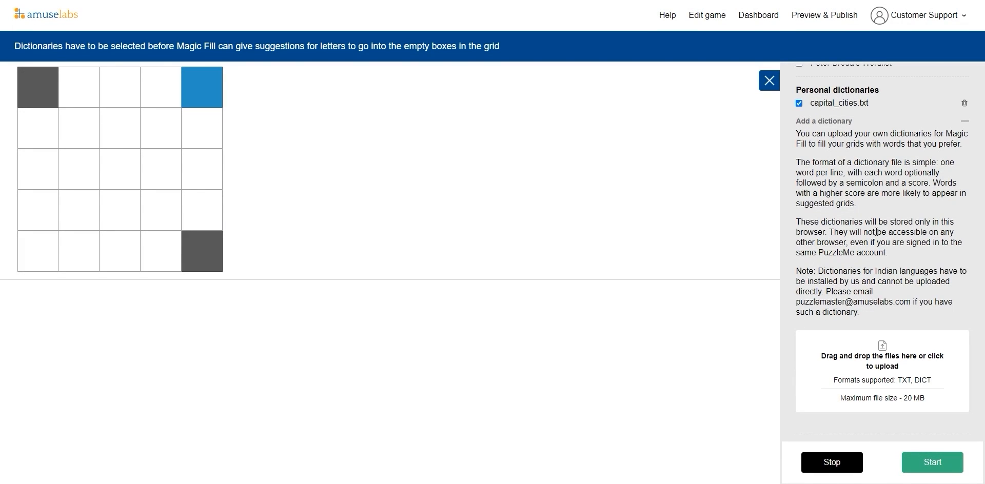
# Step: Examine the blocklist upload option and its description in the dictionary settings
pyautogui.click(964, 121)
pyautogui.click(965, 290)
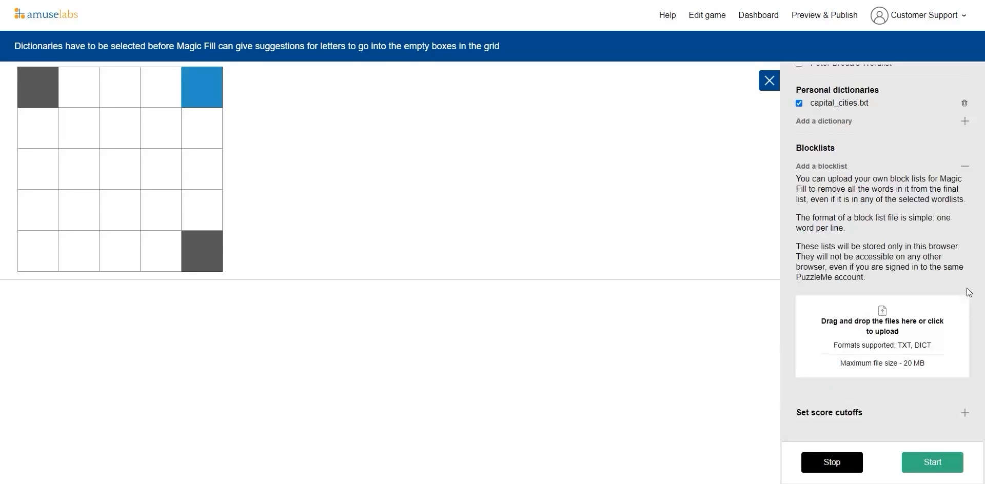
pyautogui.scroll(-3, 922, 302)
pyautogui.scroll(-2, 921, 301)
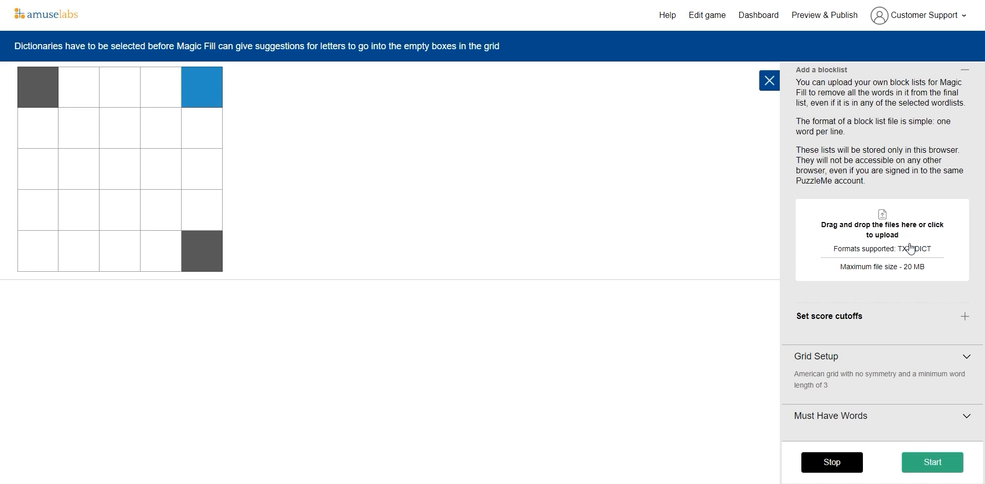
pyautogui.scroll(5, 911, 249)
pyautogui.scroll(-2, 962, 279)
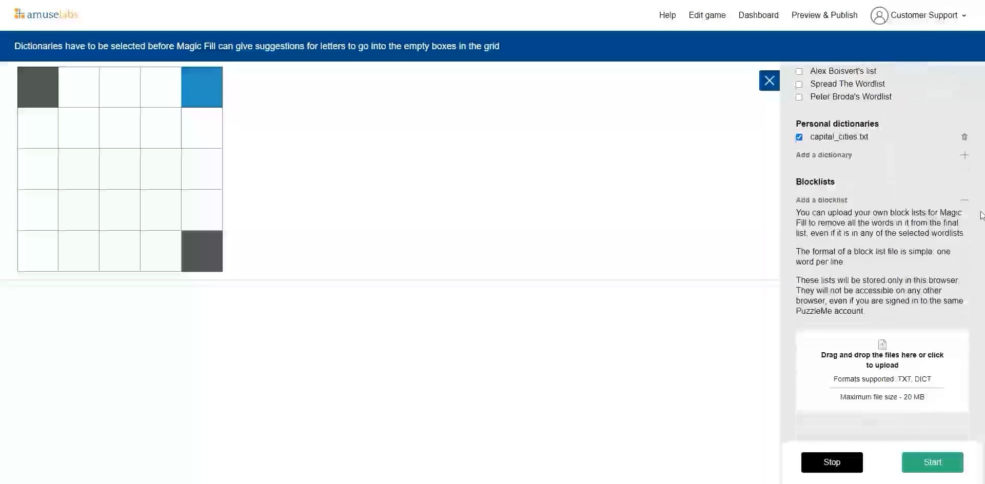
pyautogui.click(965, 201)
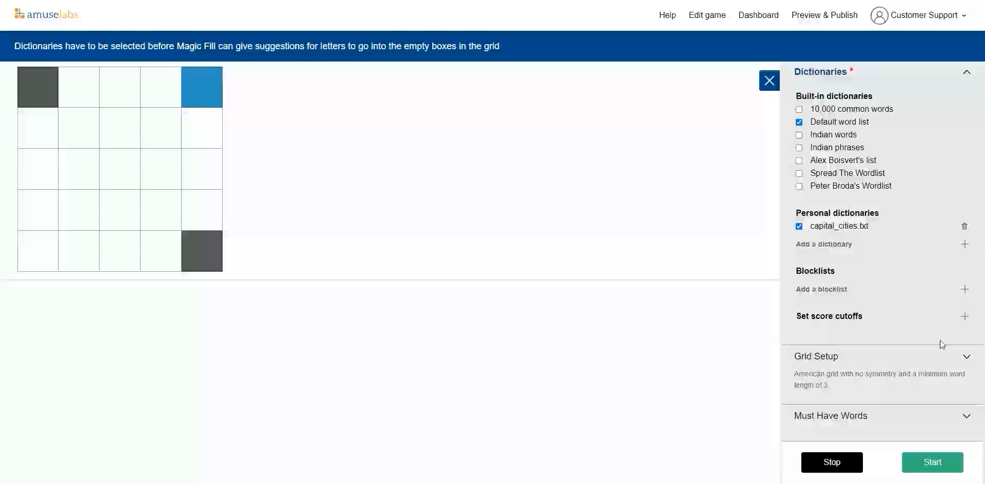
# Step: Set the Magic Fill grid pattern to Freeform in Grid Setup
pyautogui.click(966, 359)
pyautogui.scroll(-1, 940, 356)
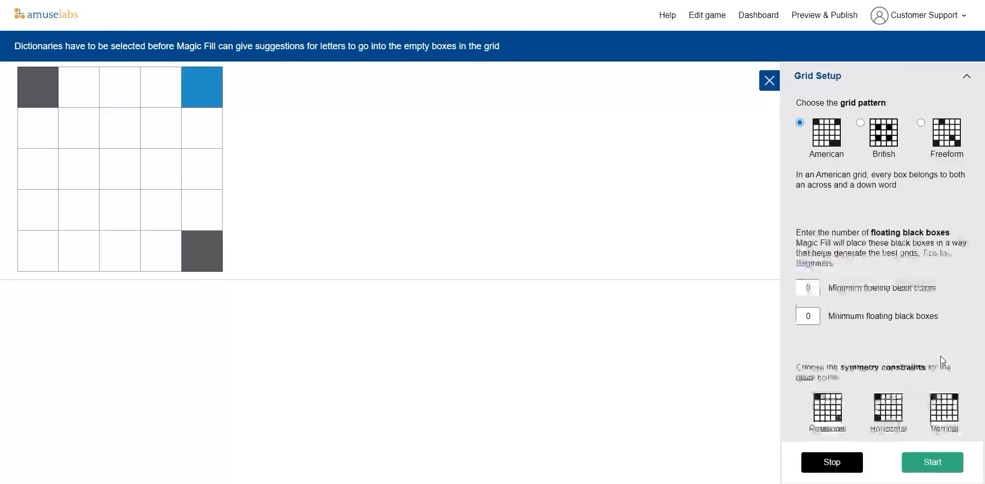
pyautogui.scroll(1, 915, 179)
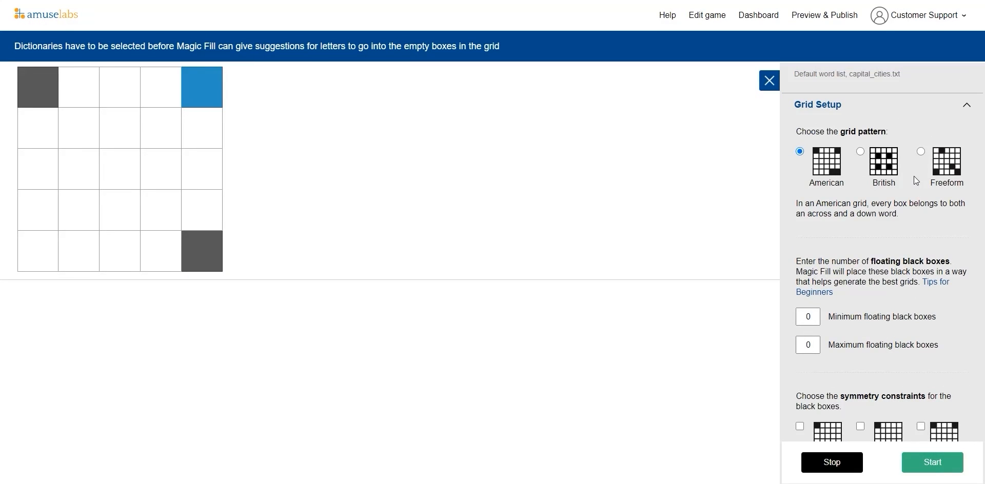
pyautogui.click(860, 151)
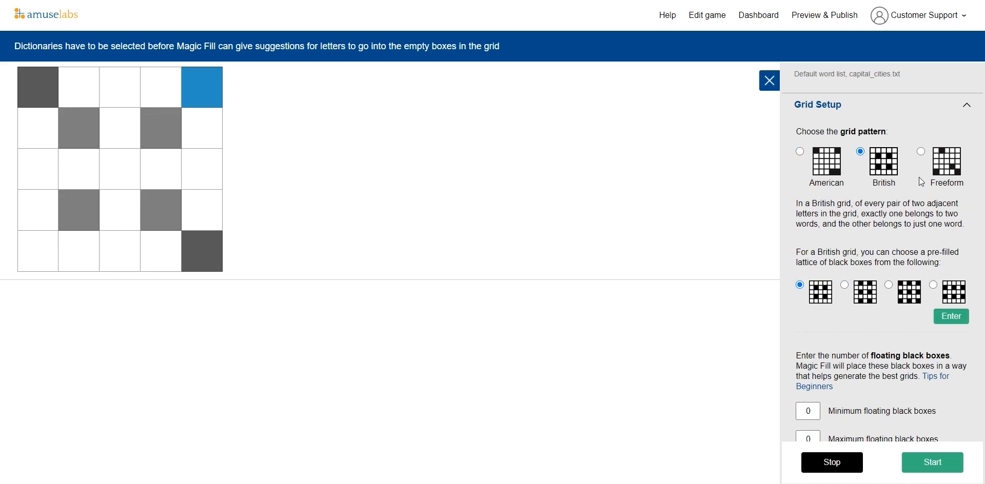
pyautogui.scroll(-1, 819, 198)
pyautogui.scroll(3, 821, 199)
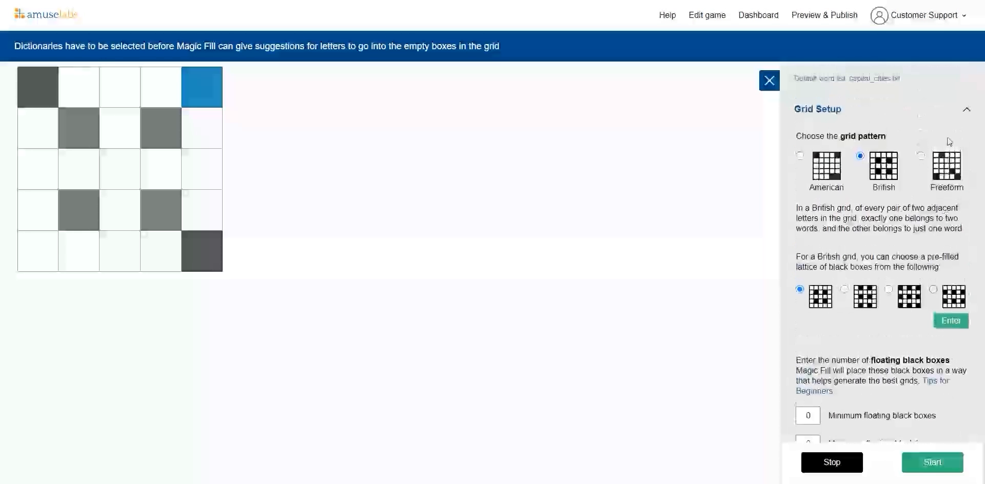
pyautogui.click(920, 156)
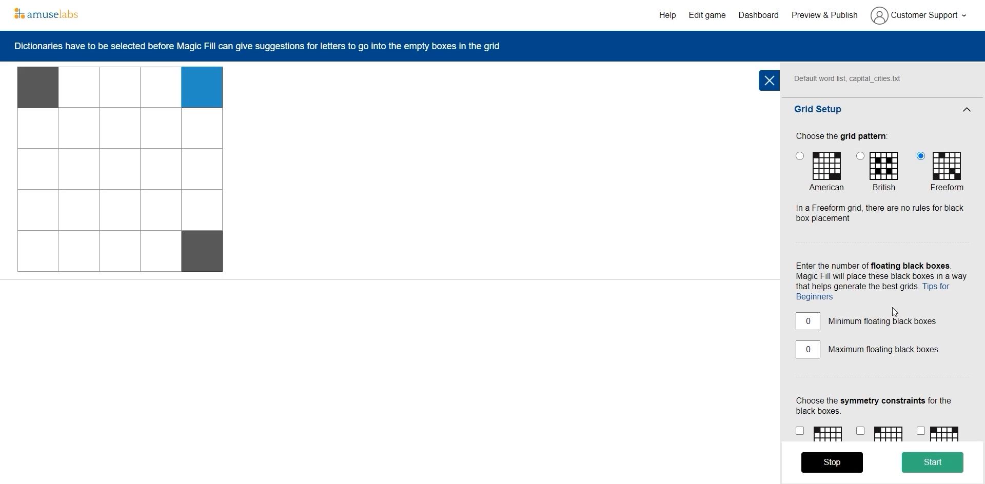
# Step: Review the floating black box, symmetry and minimum word length settings
pyautogui.scroll(-3, 897, 328)
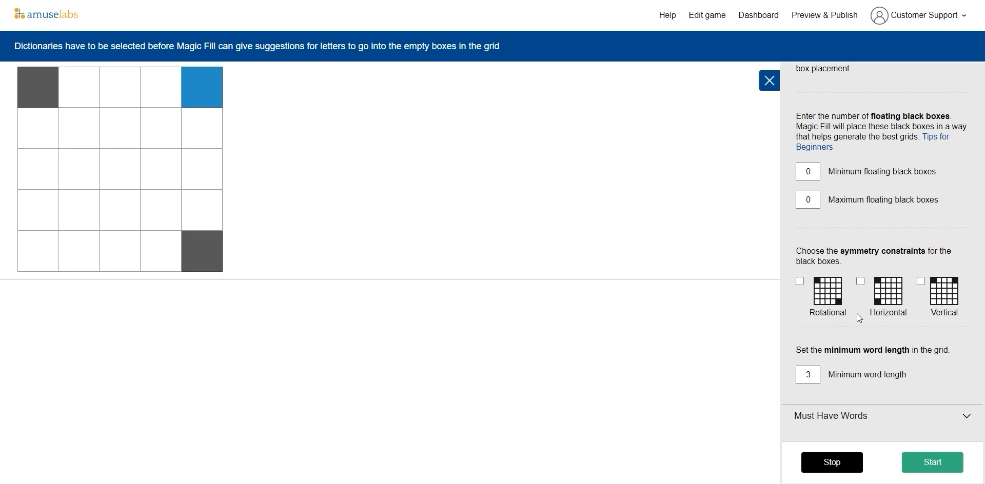
pyautogui.click(57, 198)
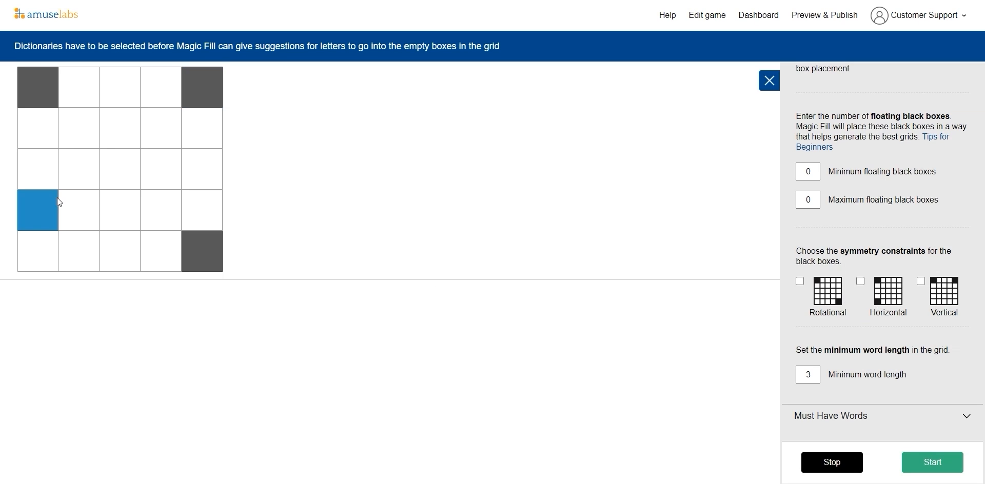
pyautogui.click(138, 174)
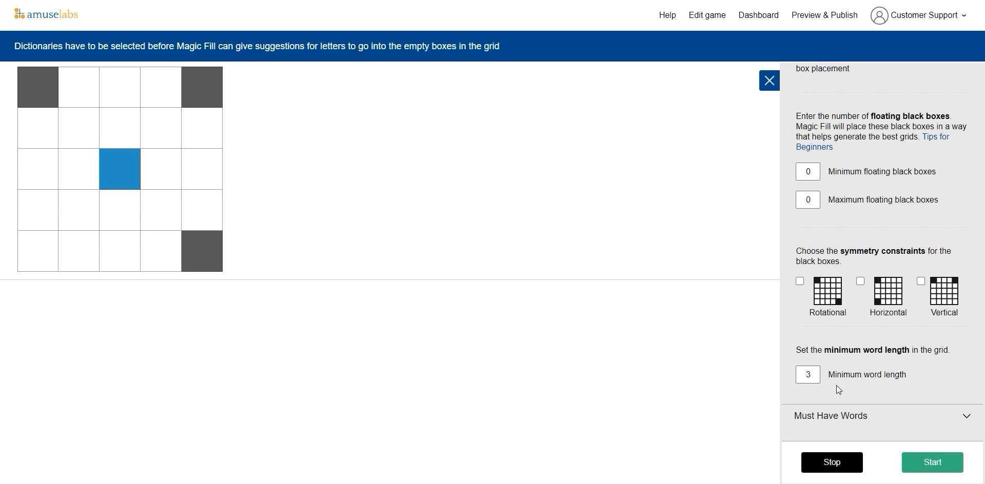
pyautogui.click(814, 378)
# Step: Add magic as a must-have word for Magic Fill
pyautogui.click(955, 415)
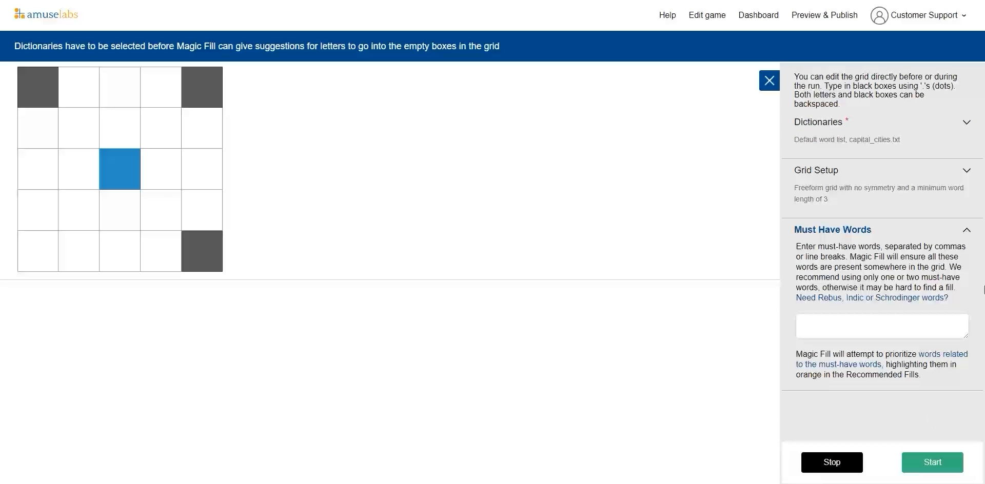
pyautogui.click(861, 322)
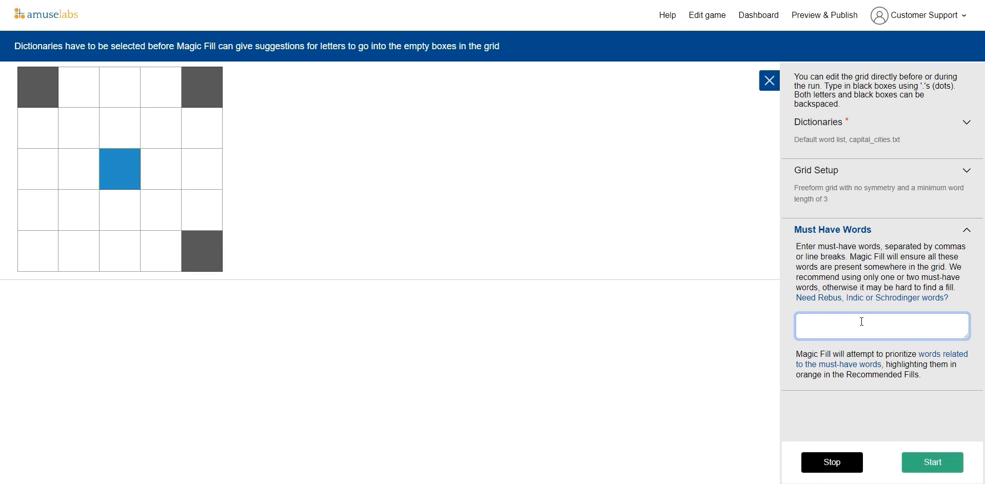
pyautogui.write('magic')
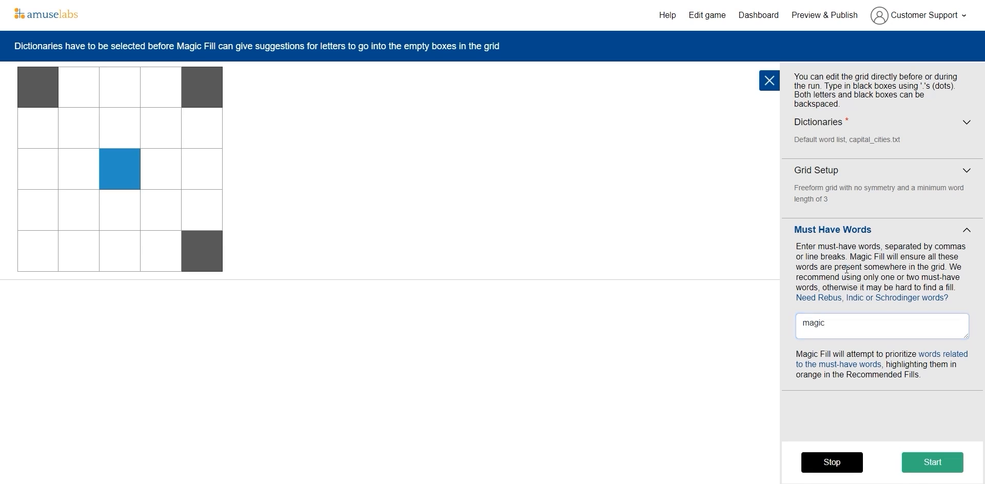
pyautogui.click(966, 229)
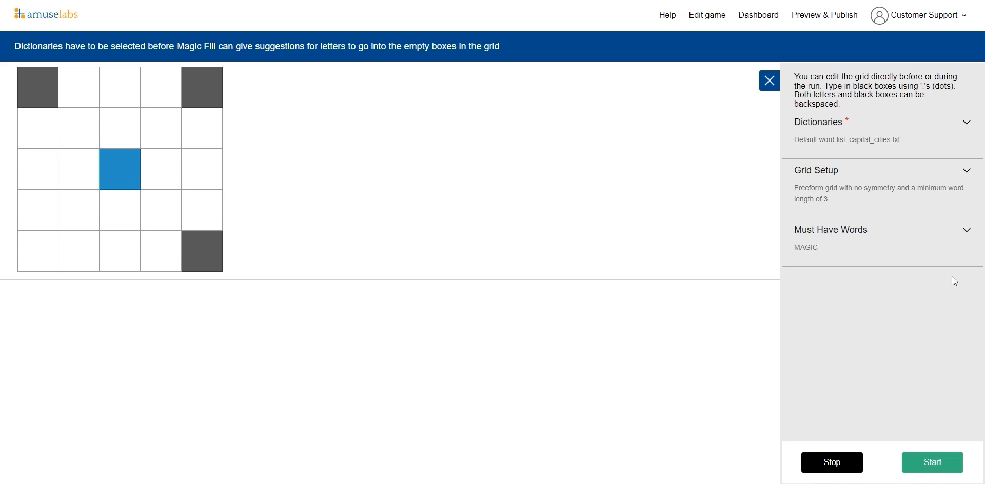
# Step: Review the dictionary, grid setup and must-have word settings before running
pyautogui.click(78, 103)
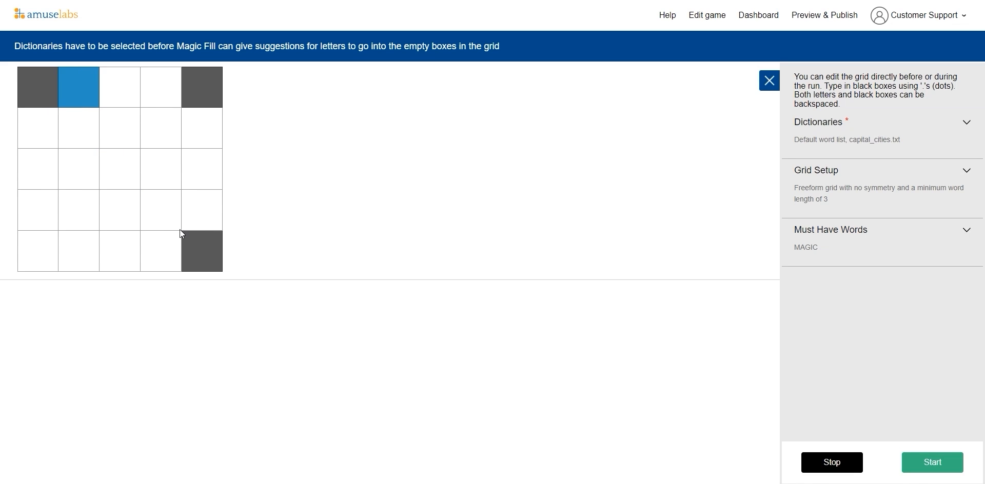
pyautogui.click(966, 123)
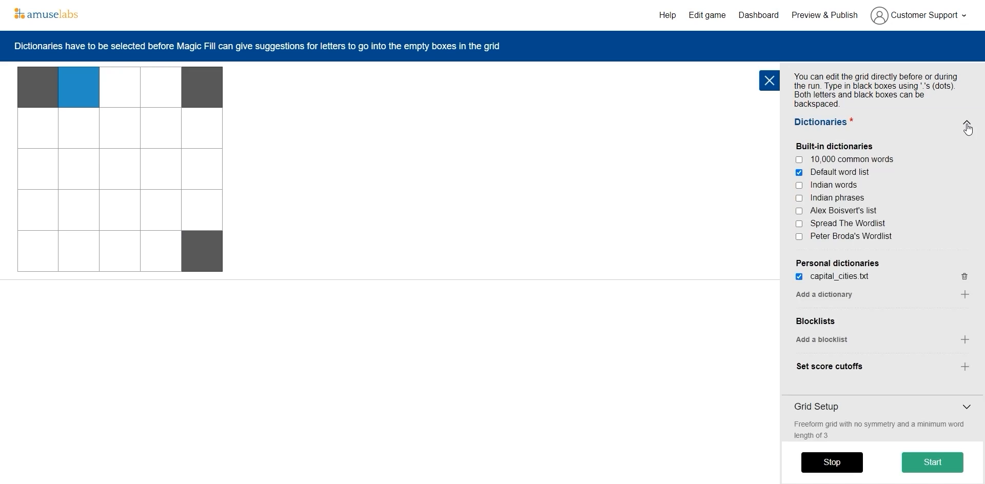
pyautogui.moveTo(818, 284)
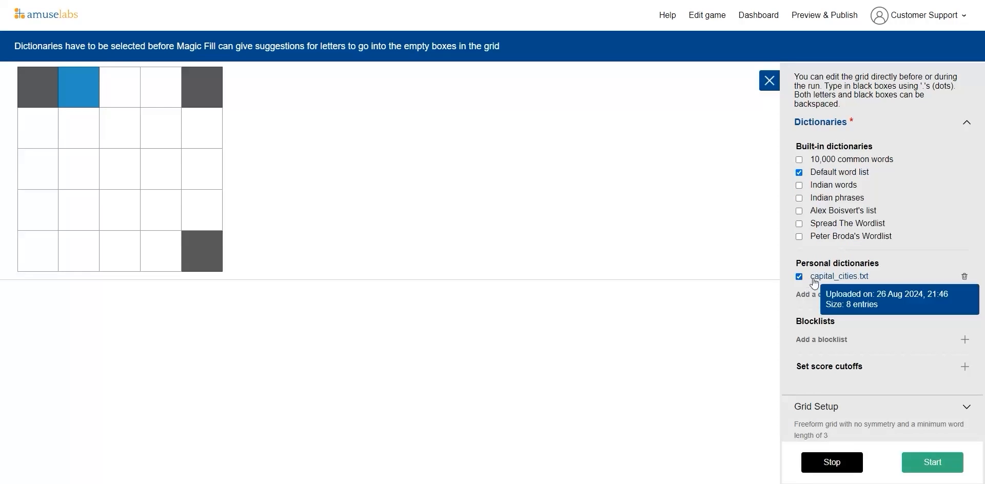
pyautogui.scroll(-1, 879, 254)
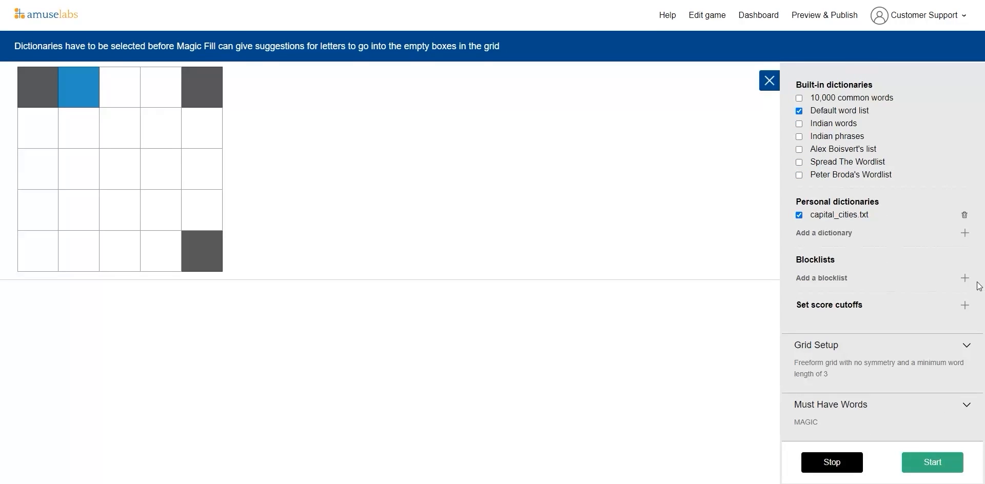
pyautogui.click(966, 345)
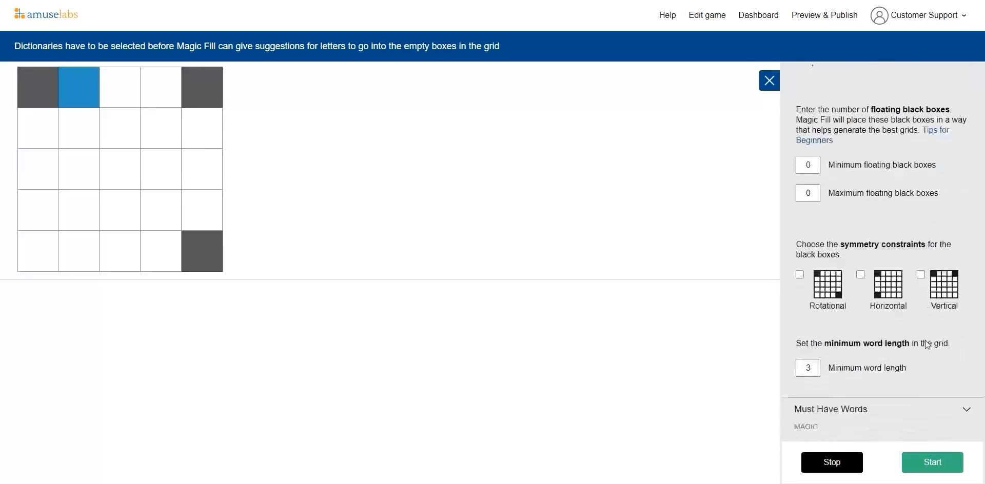
pyautogui.scroll(-2, 821, 154)
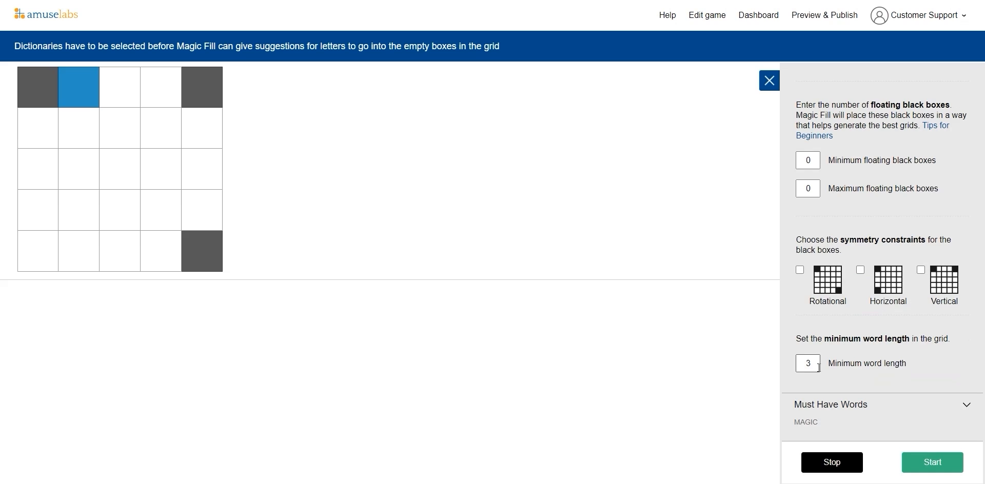
pyautogui.click(966, 404)
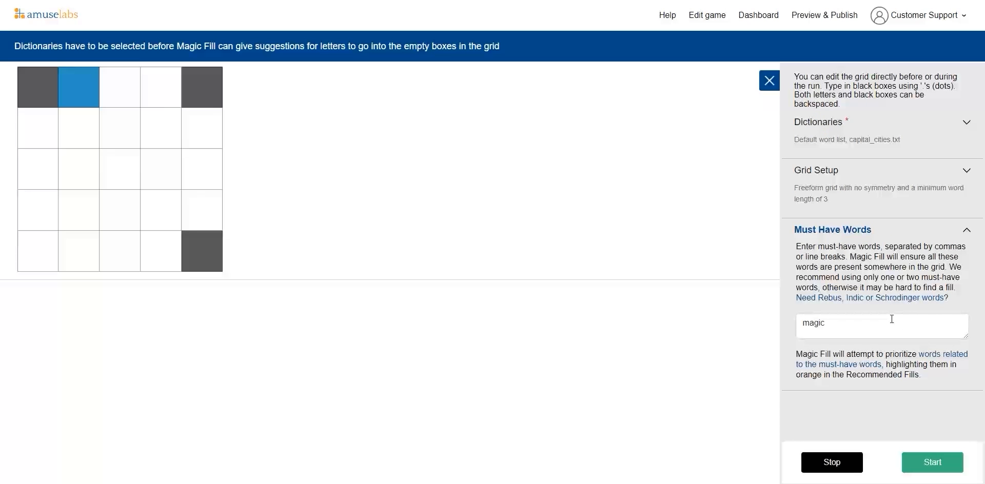
# Step: Start Magic Fill and browse the recommended fills
pyautogui.click(932, 466)
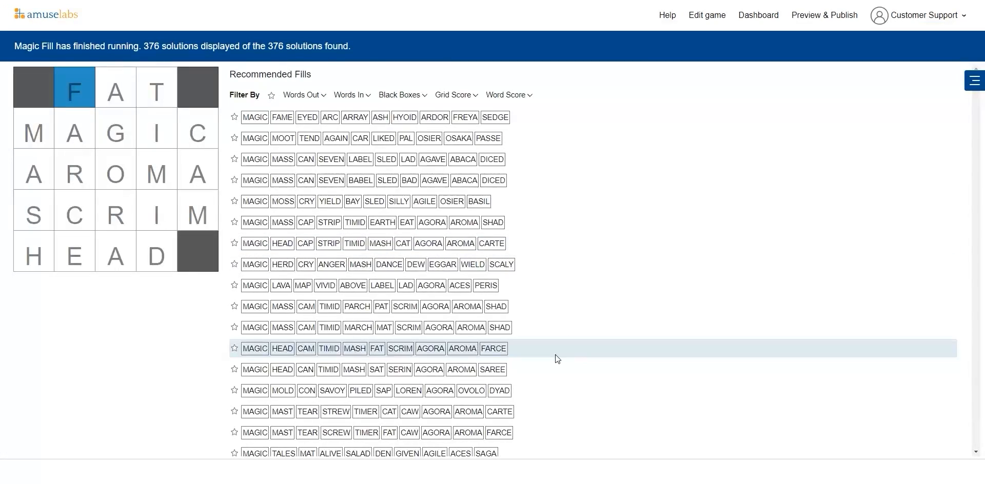
pyautogui.scroll(-10, 556, 357)
pyautogui.scroll(10, 557, 359)
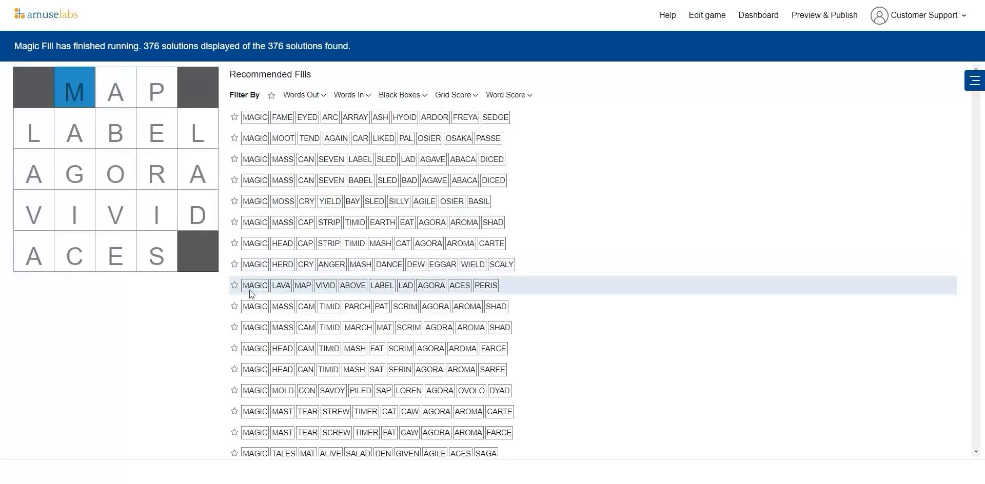
pyautogui.scroll(-6, 257, 293)
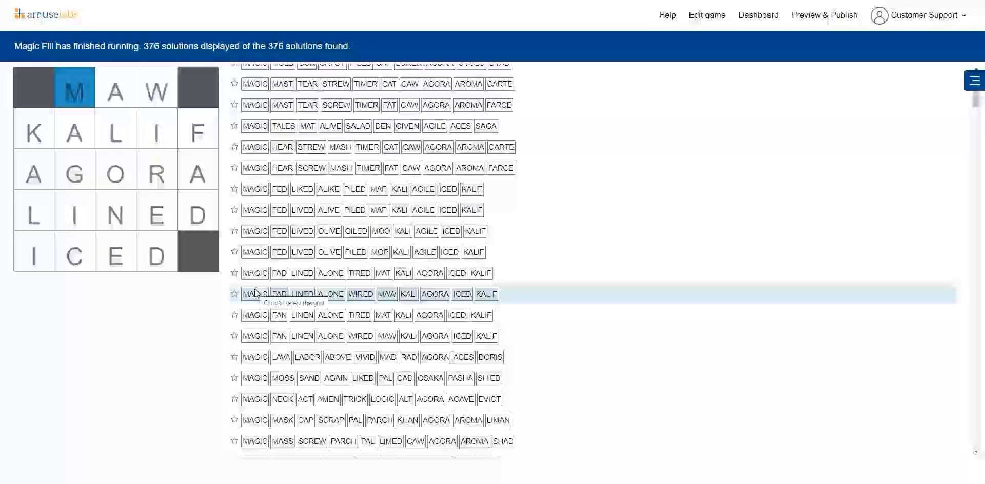
pyautogui.scroll(4, 395, 208)
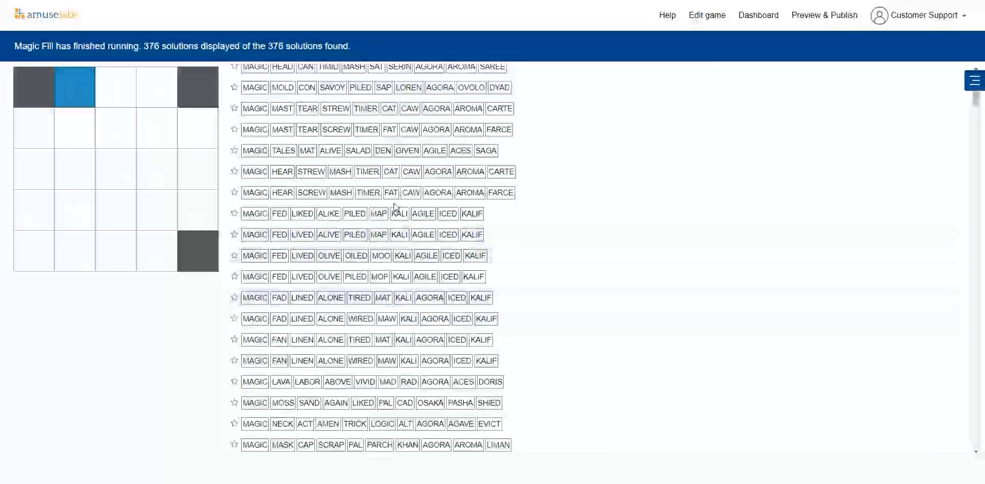
pyautogui.scroll(3, 394, 207)
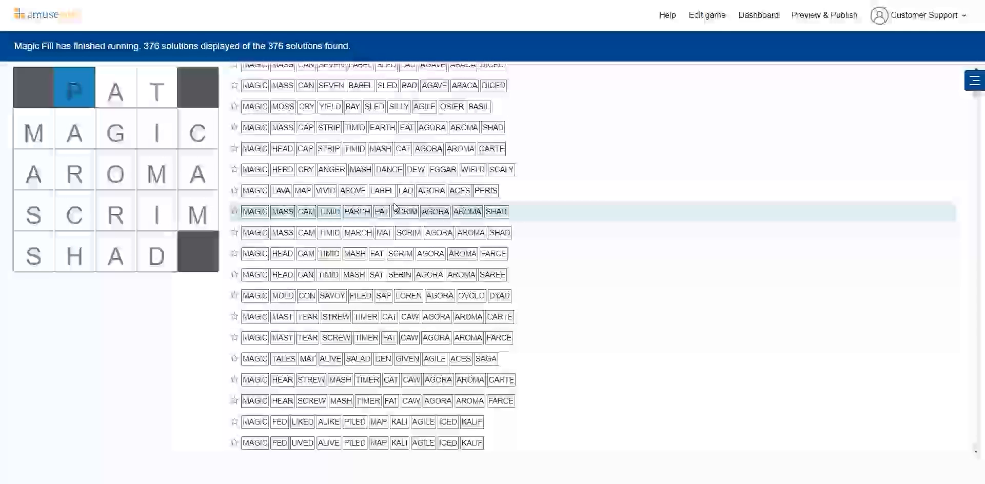
pyautogui.scroll(2, 394, 207)
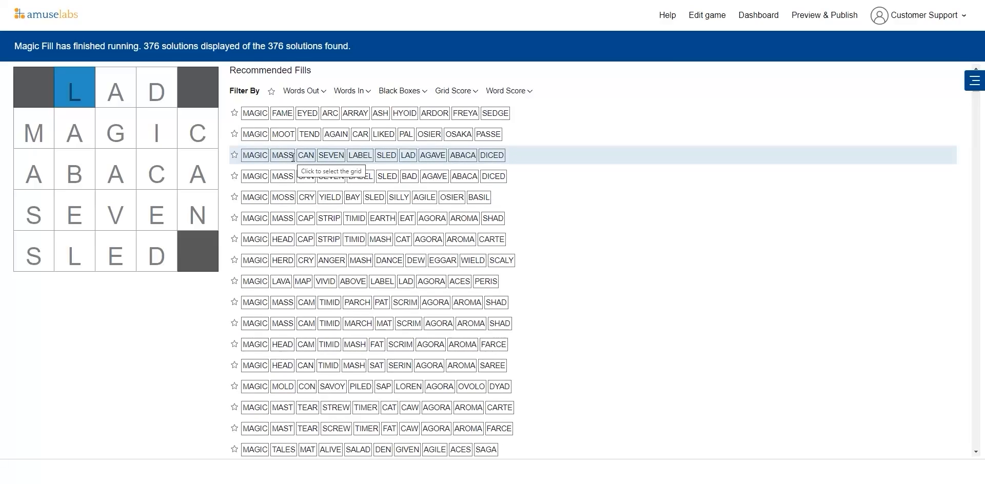
# Step: Filter the recommended fills to exclude the words mass and tear
pyautogui.click(316, 93)
pyautogui.click(326, 169)
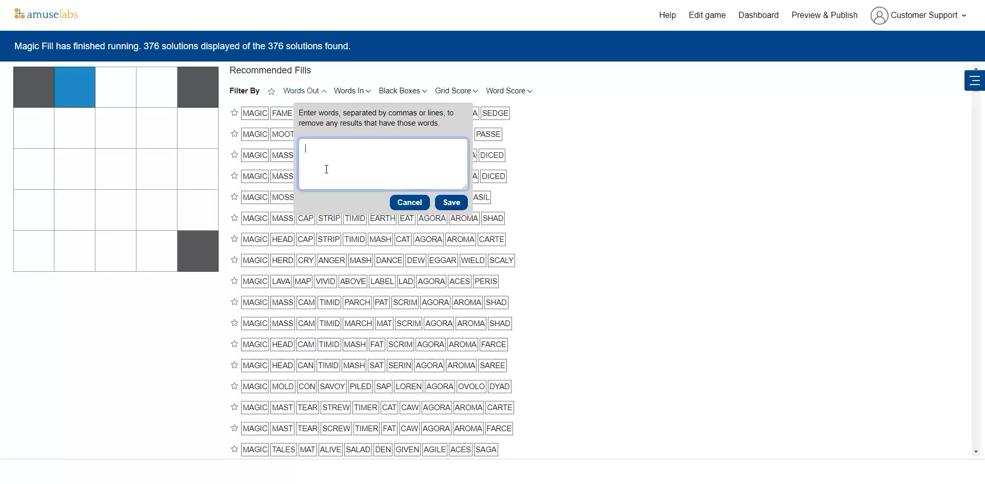
pyautogui.write('mass')
pyautogui.press('Return')
pyautogui.write('tear')
pyautogui.click(452, 203)
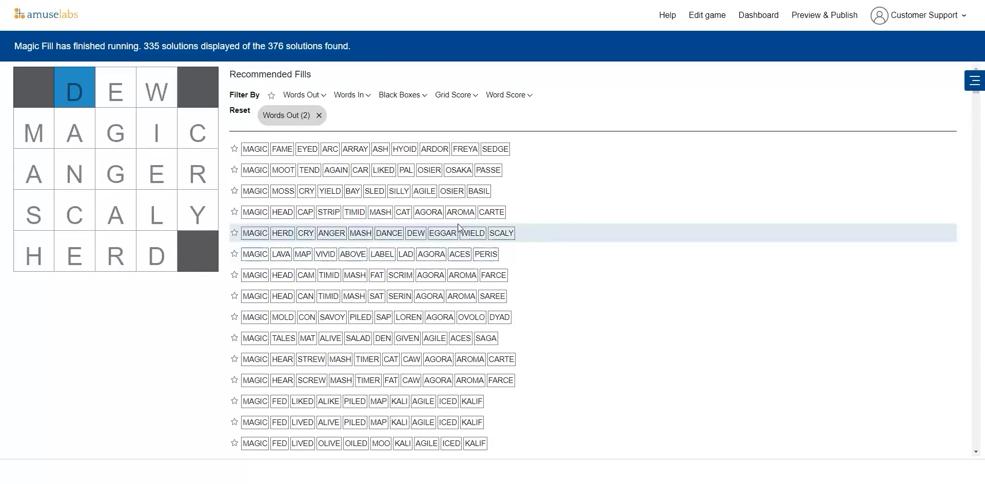
pyautogui.scroll(-1, 384, 313)
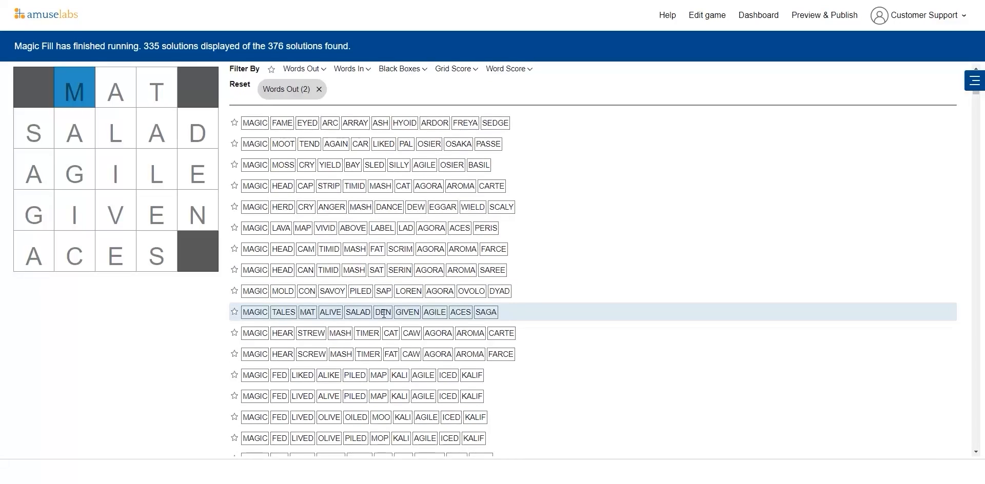
pyautogui.scroll(1, 384, 313)
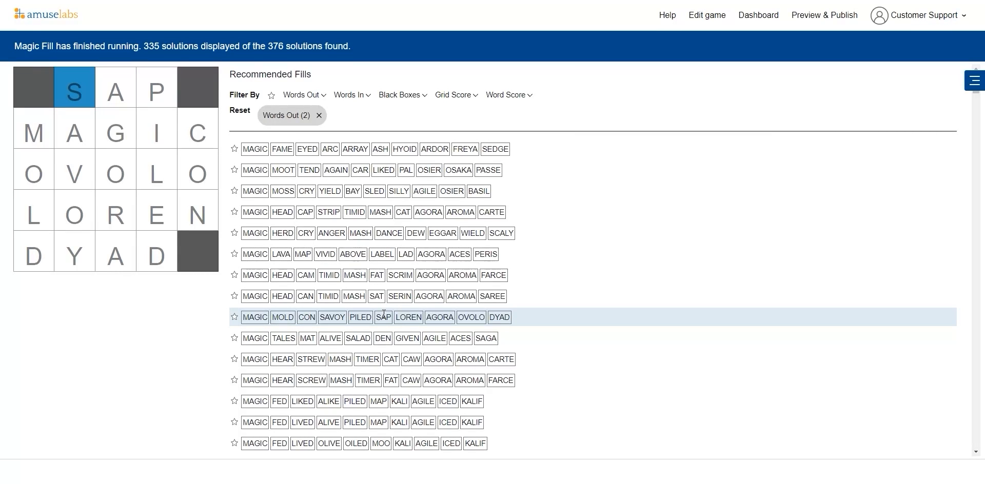
# Step: Filter the recommended fills to show only those containing aroma
pyautogui.click(362, 97)
pyautogui.click(383, 145)
pyautogui.write('ao')
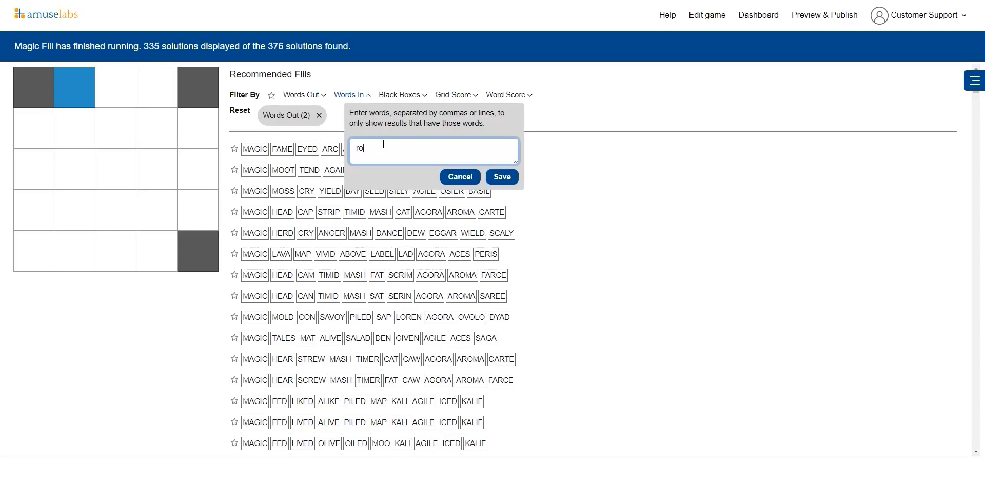
pyautogui.press('BackSpace')
pyautogui.press('BackSpace')
pyautogui.write('aroma')
pyautogui.click(502, 177)
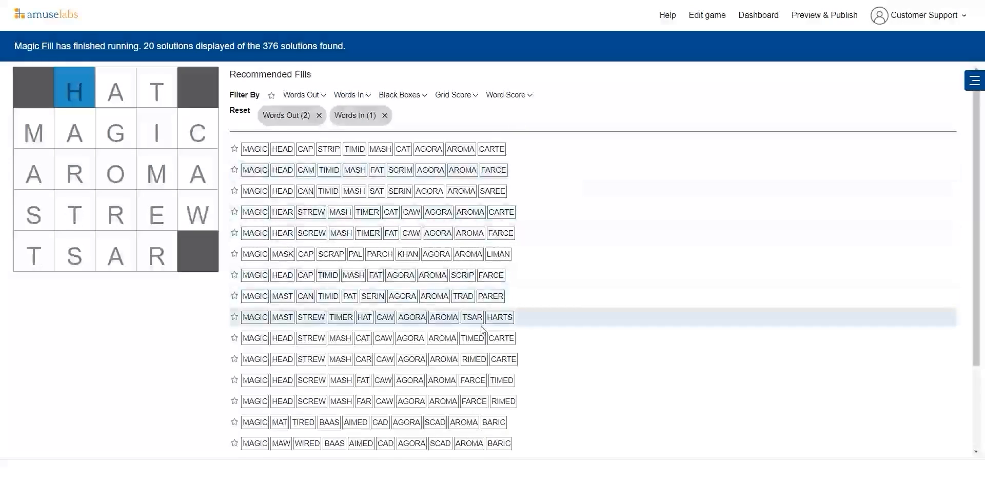
# Step: Insert the fill MAGIC, MAST, CAN, TIMID, PAT, SERIN, AGORA, AROMA, TRAD, PARER into the grid and save it
pyautogui.scroll(-2, 482, 330)
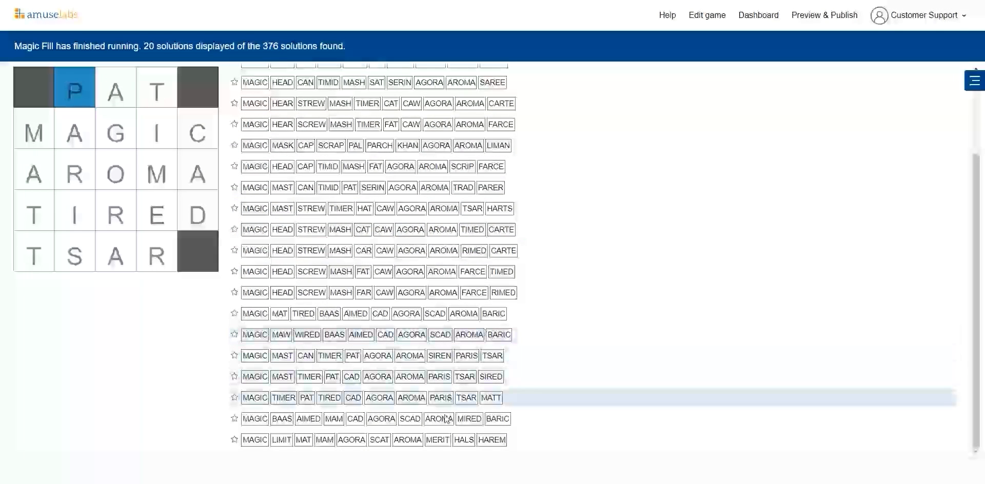
pyautogui.scroll(2, 453, 194)
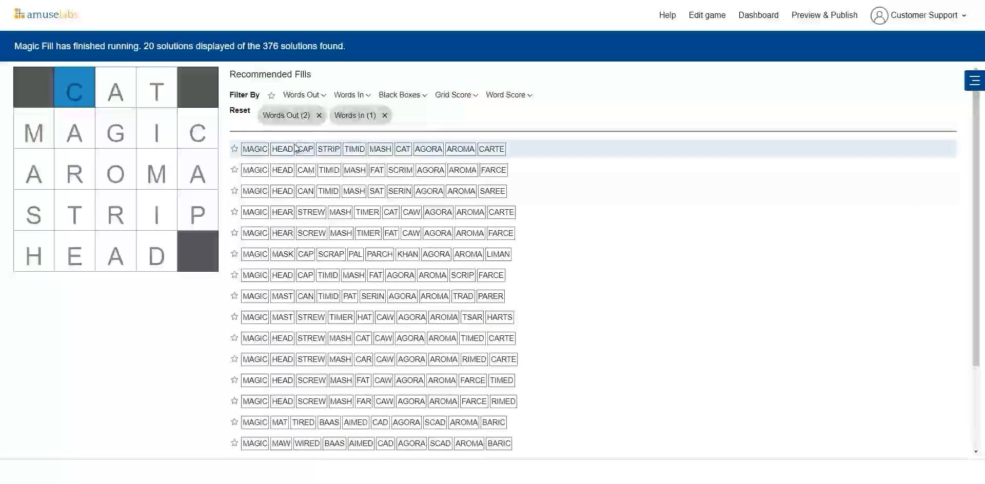
pyautogui.scroll(-1, 341, 287)
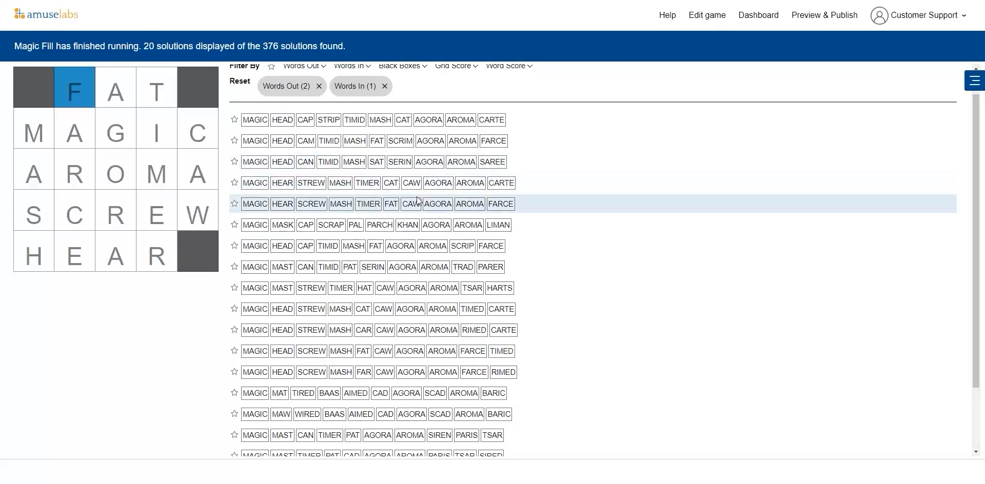
pyautogui.scroll(1, 417, 196)
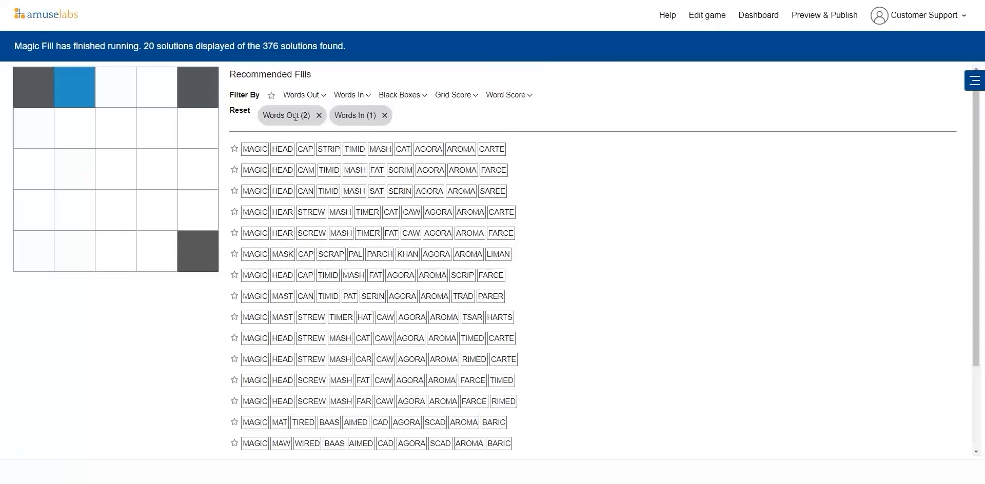
pyautogui.scroll(-2, 513, 212)
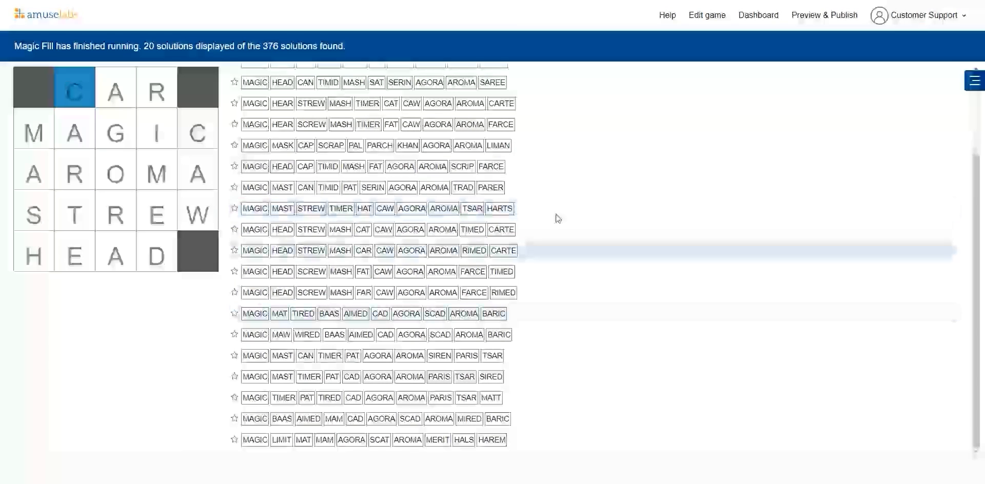
pyautogui.click(540, 191)
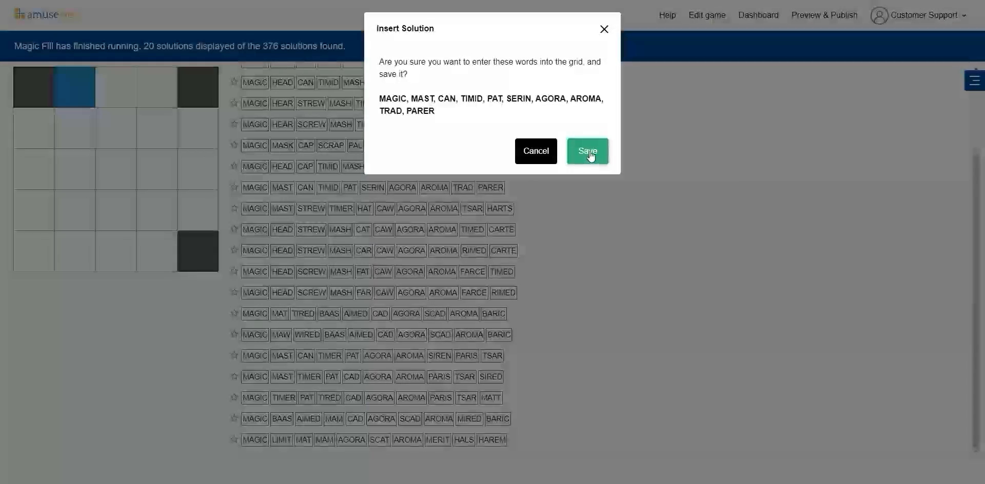
pyautogui.click(590, 154)
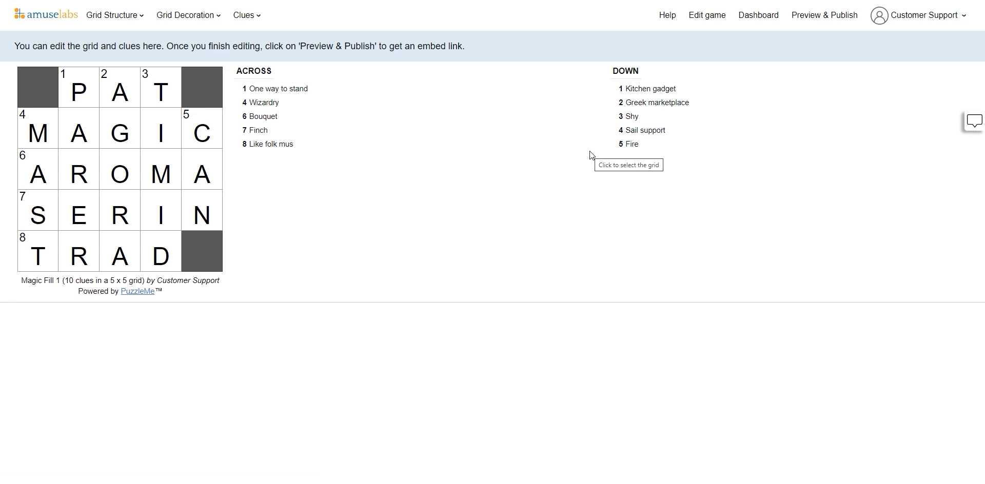
# Step: Start a new crossword from the dashboard and title it "Magic Fill 2"
pyautogui.click(759, 16)
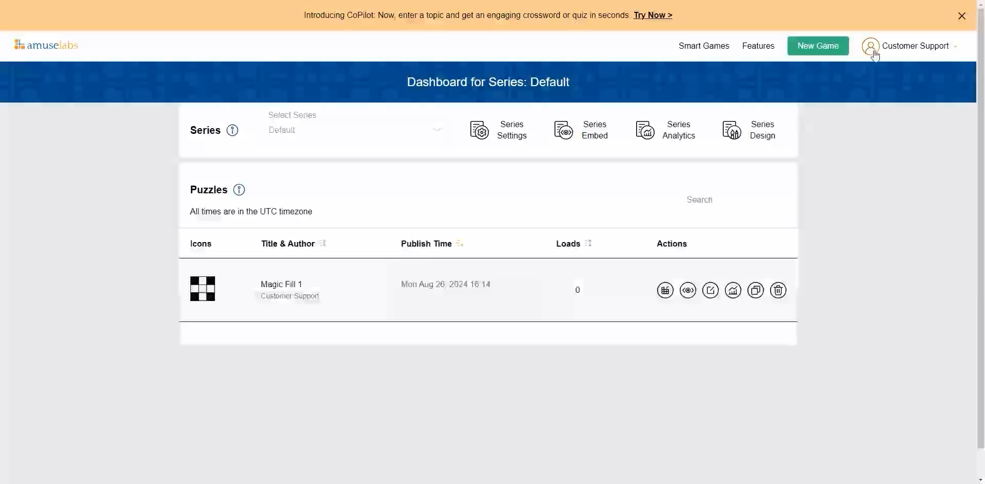
pyautogui.click(820, 51)
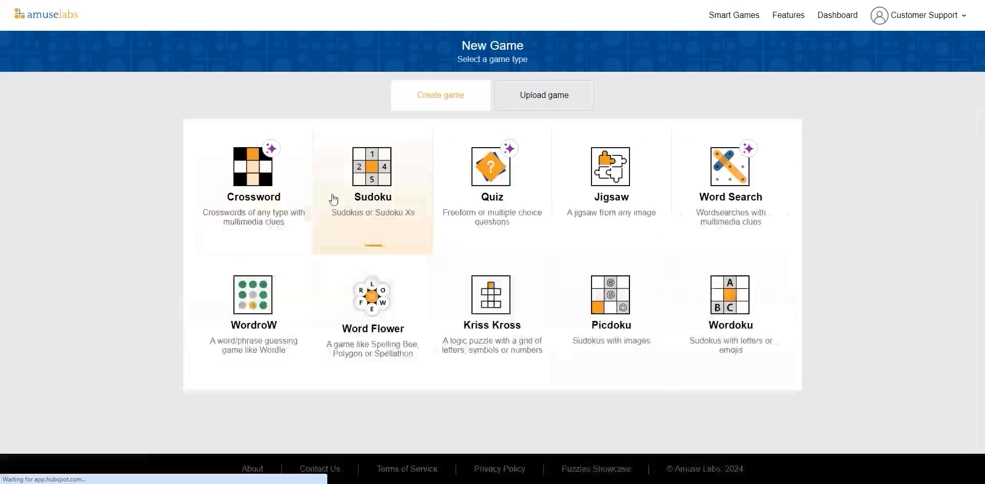
pyautogui.click(265, 210)
pyautogui.click(315, 195)
pyautogui.write('M')
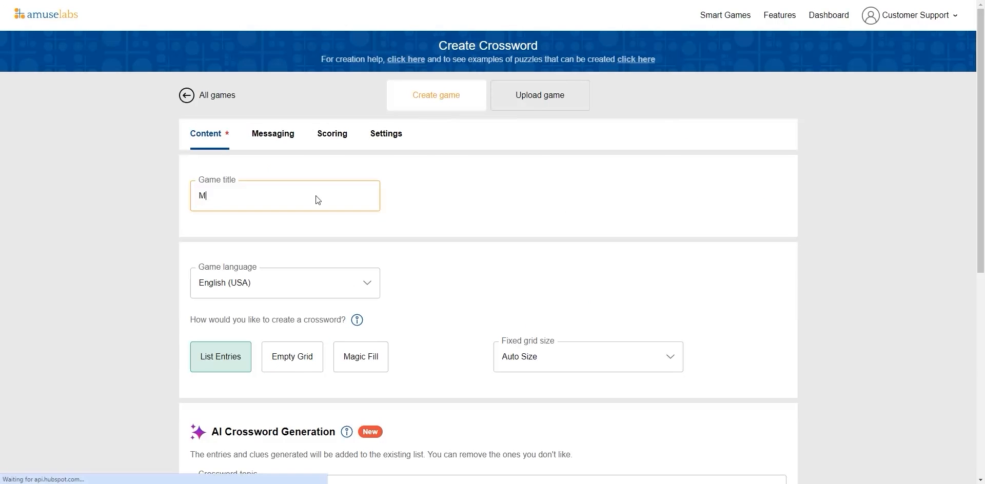
pyautogui.write('agic Fill 2')
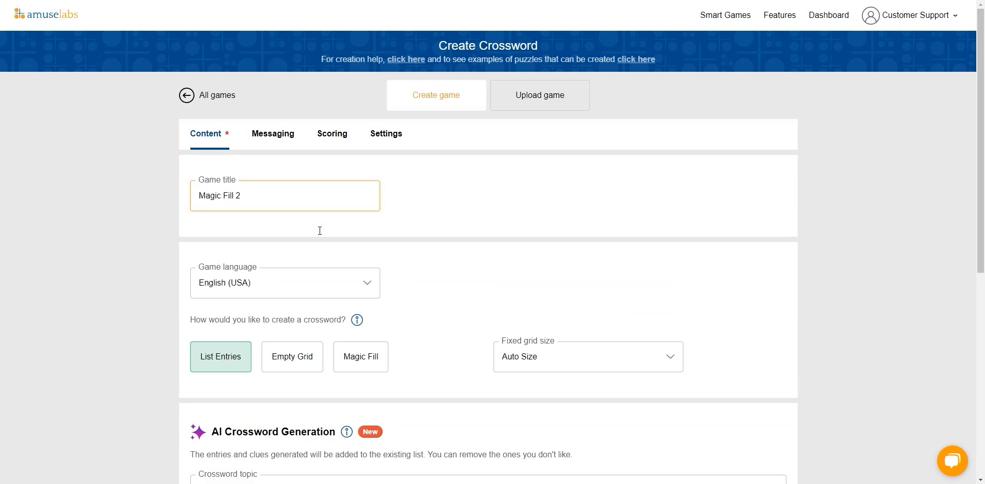
# Step: Choose Magic Fill creation with a 5 × 5 grid and create the game
pyautogui.click(369, 361)
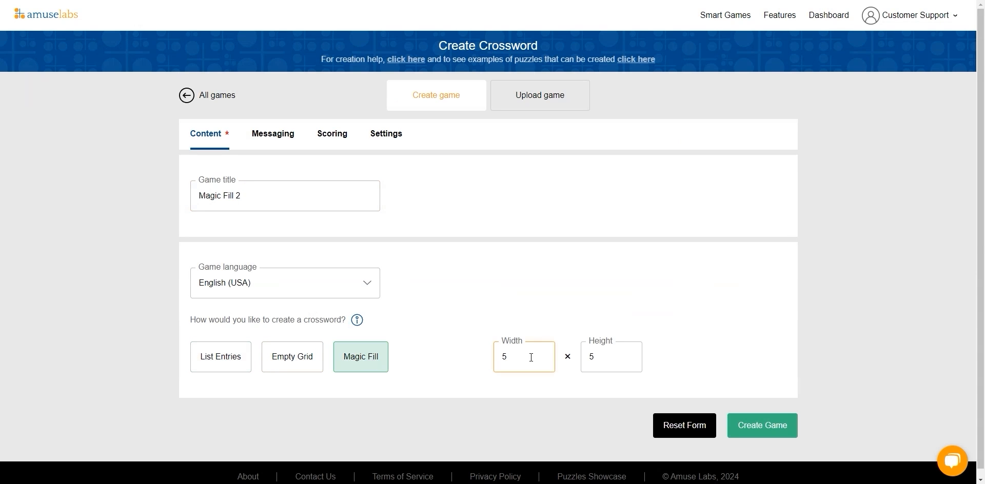
pyautogui.click(737, 422)
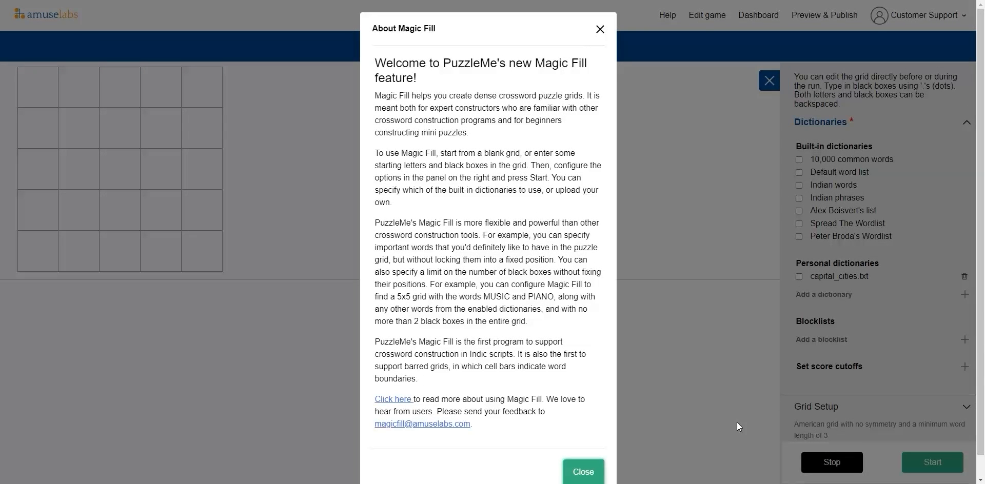
pyautogui.click(583, 472)
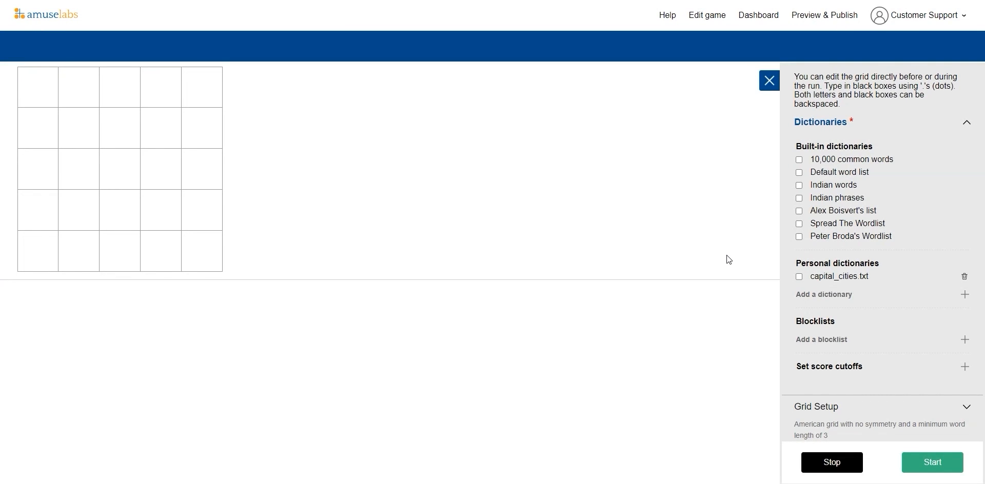
# Step: In Grid Setup, set the floating black boxes to a minimum of 2 and a maximum of 6
pyautogui.scroll(-1, 922, 286)
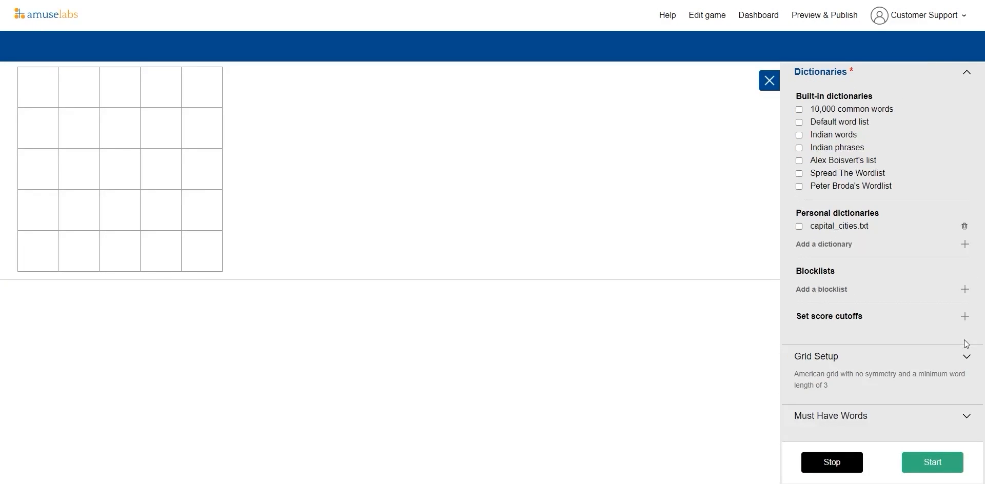
pyautogui.click(965, 359)
pyautogui.scroll(-3, 873, 214)
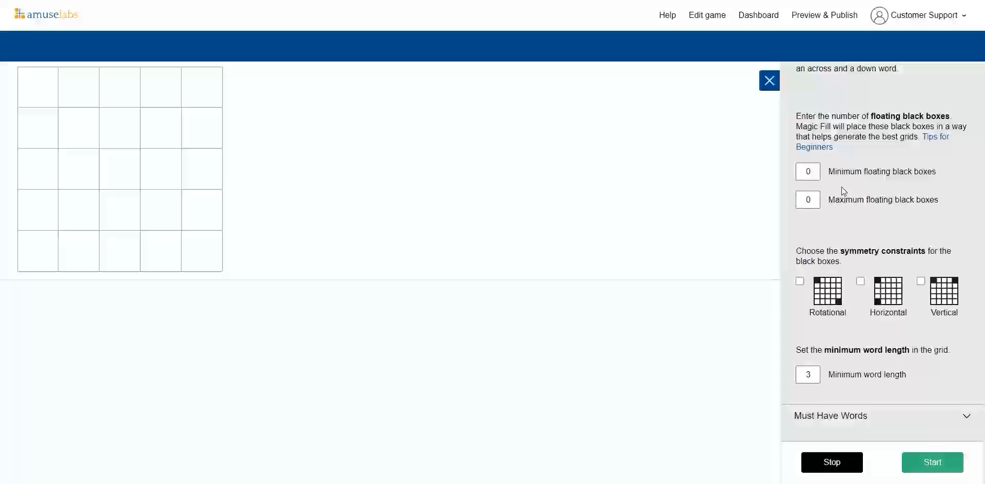
pyautogui.click(812, 172)
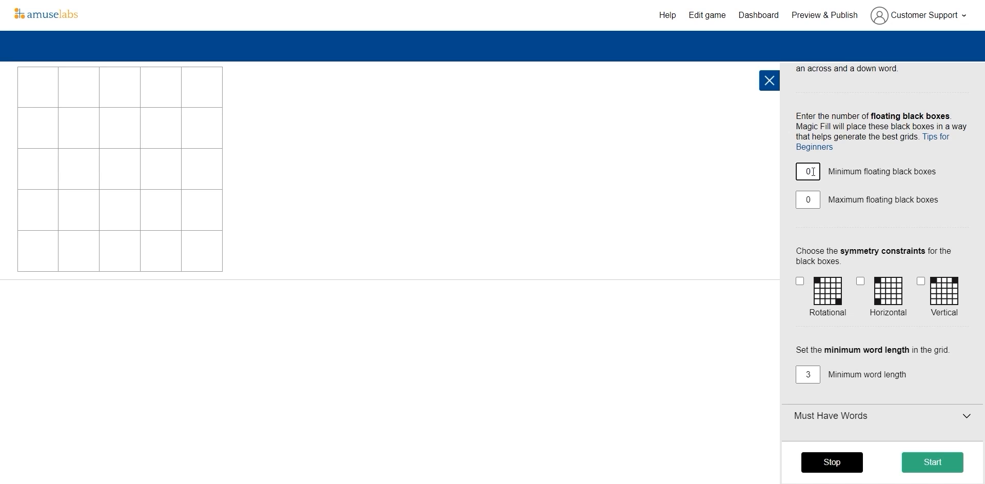
pyautogui.press('BackSpace')
pyautogui.write('2')
pyautogui.click(815, 202)
pyautogui.press('BackSpace')
pyautogui.write('6')
# Step: Enable vertical symmetry and set the minimum word length to 2
pyautogui.click(875, 189)
pyautogui.scroll(3, 875, 190)
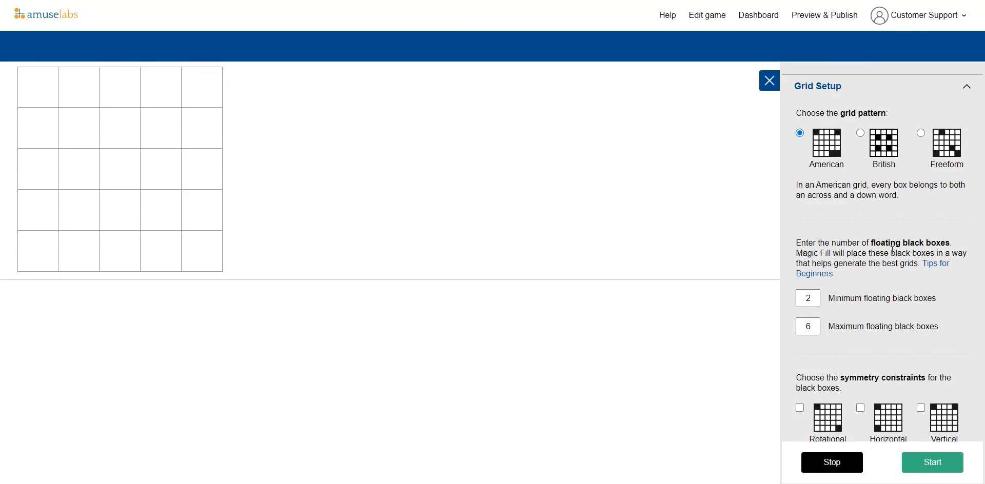
pyautogui.scroll(-3, 891, 250)
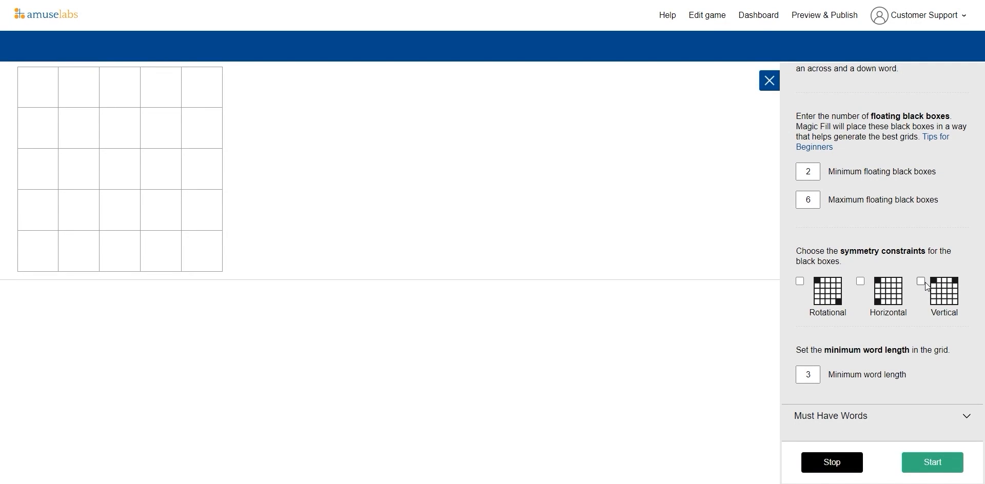
pyautogui.click(812, 374)
pyautogui.scroll(5, 916, 368)
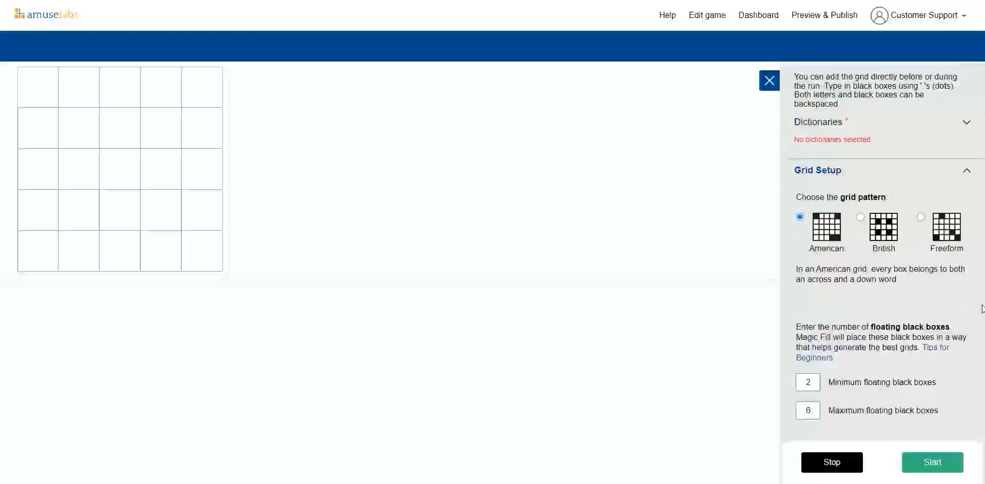
# Step: Select the Default word list, Indian words and capital_cities.txt dictionaries
pyautogui.click(967, 126)
pyautogui.scroll(-1, 928, 220)
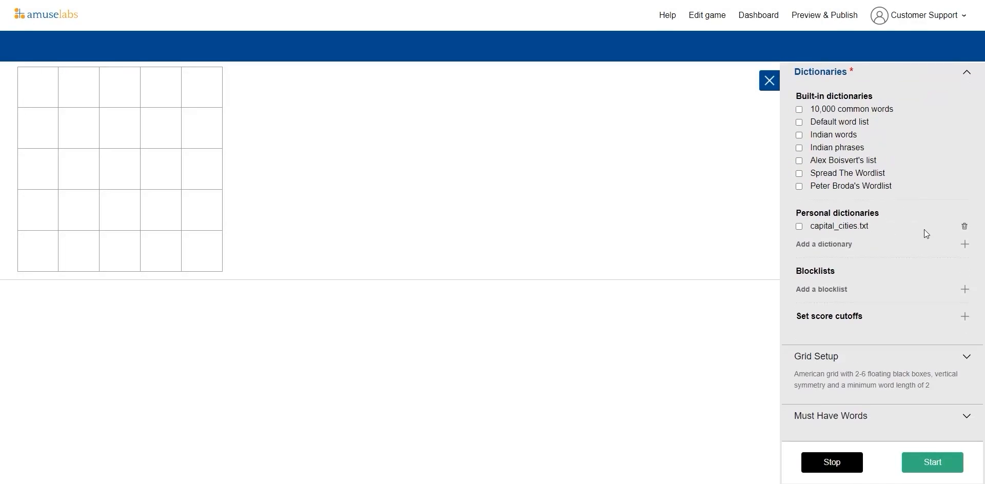
pyautogui.click(800, 124)
pyautogui.click(799, 136)
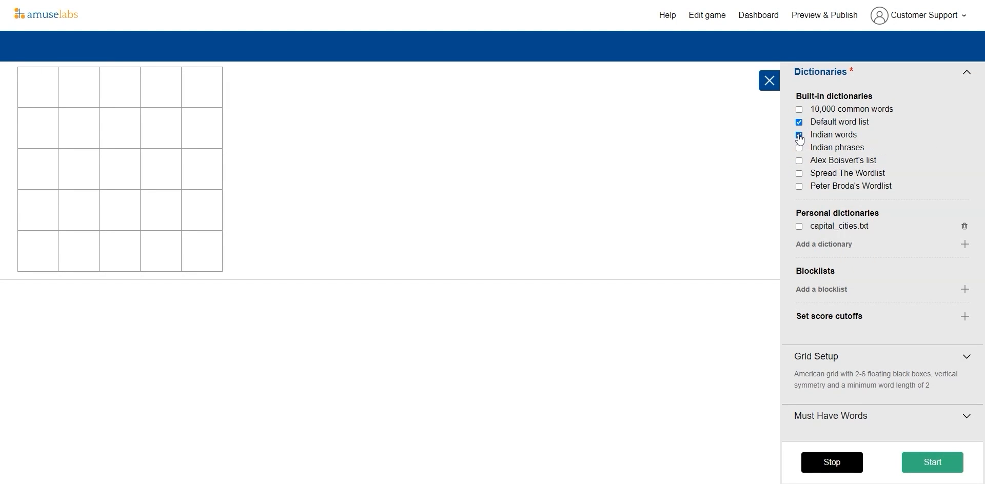
pyautogui.click(802, 234)
# Step: Run Magic Fill with the new settings
pyautogui.click(967, 359)
pyautogui.scroll(-3, 916, 355)
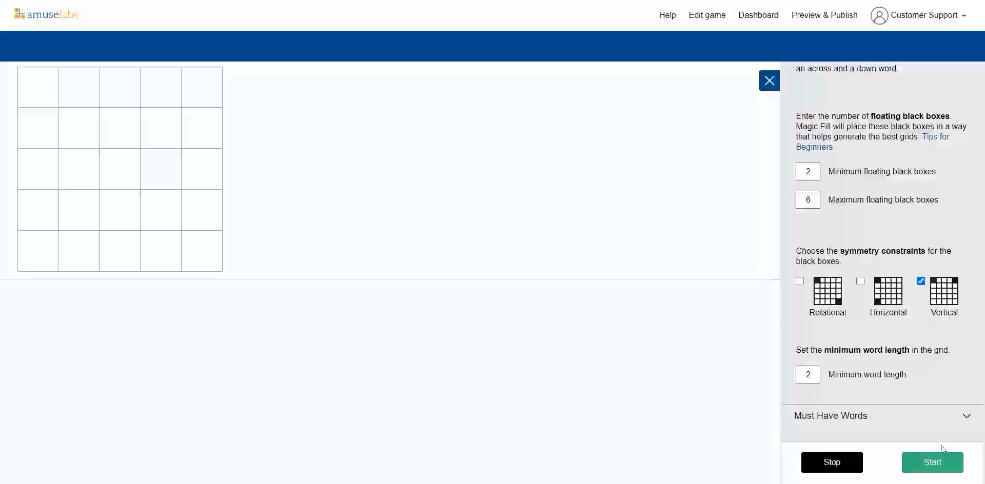
pyautogui.click(946, 470)
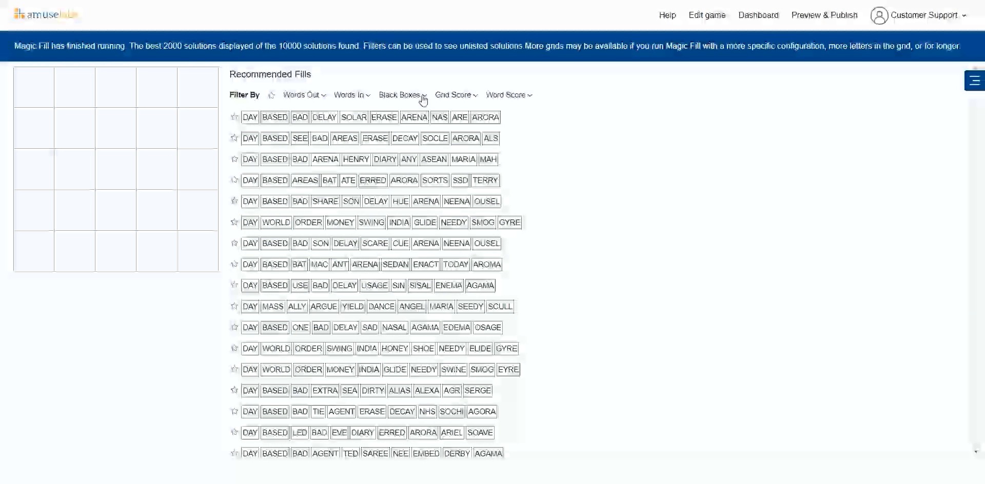
# Step: Filter the recommended fills to those with 4 black boxes
pyautogui.click(425, 96)
pyautogui.click(505, 179)
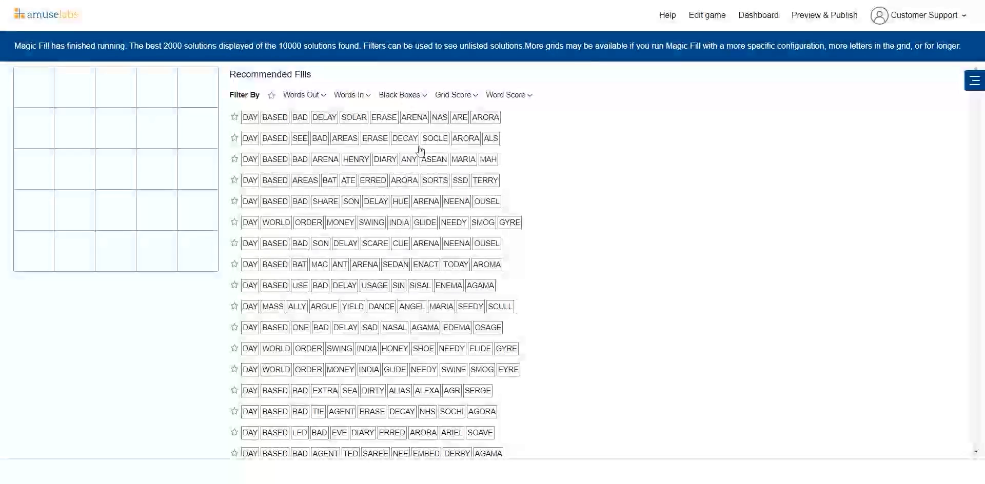
pyautogui.click(403, 95)
pyautogui.click(402, 163)
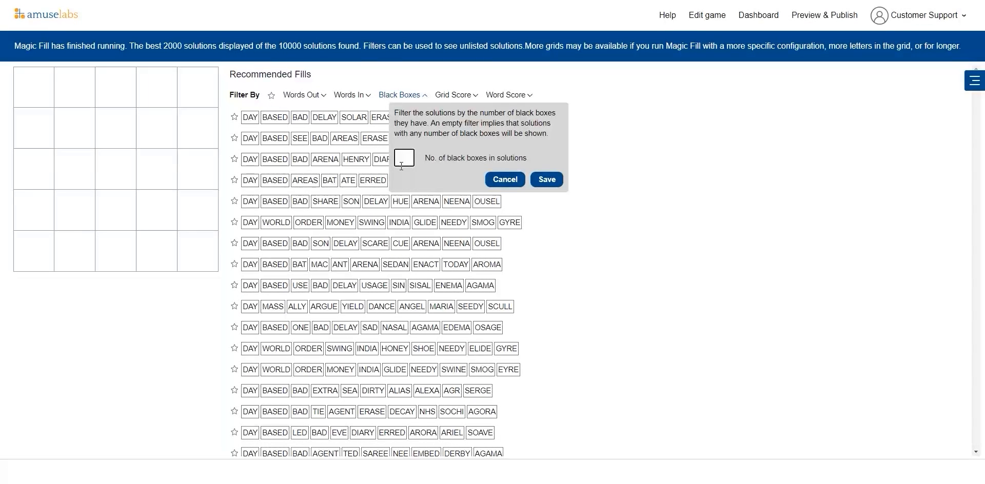
pyautogui.write('4')
pyautogui.click(548, 180)
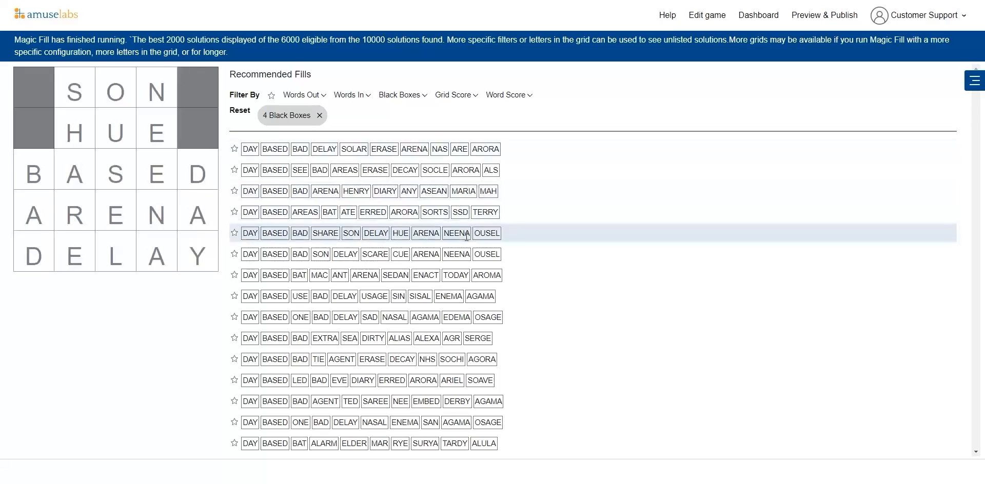
# Step: Insert the fill DAY, BASED, LED, BAD, EVE, DIARY, ERRED, ARORA, ARIEL, SOAVE into the grid and save it
pyautogui.scroll(-2, 441, 293)
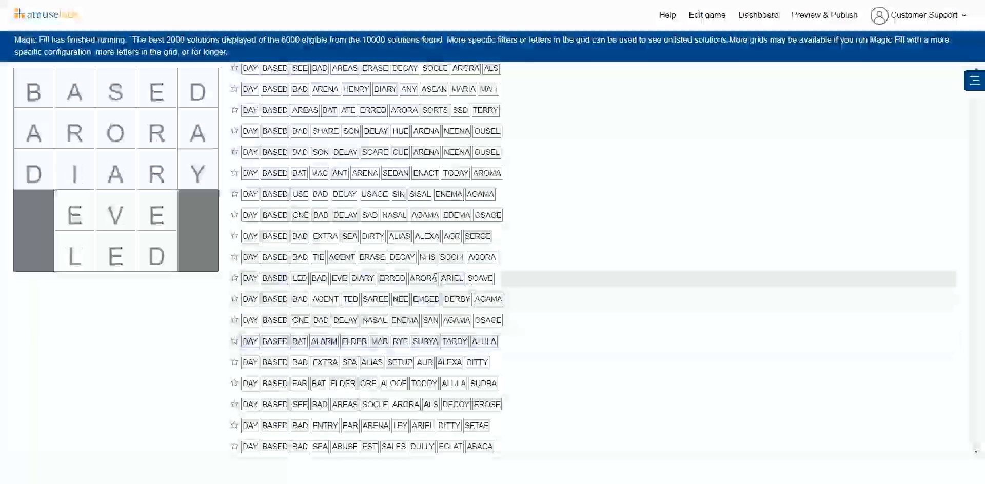
pyautogui.click(505, 281)
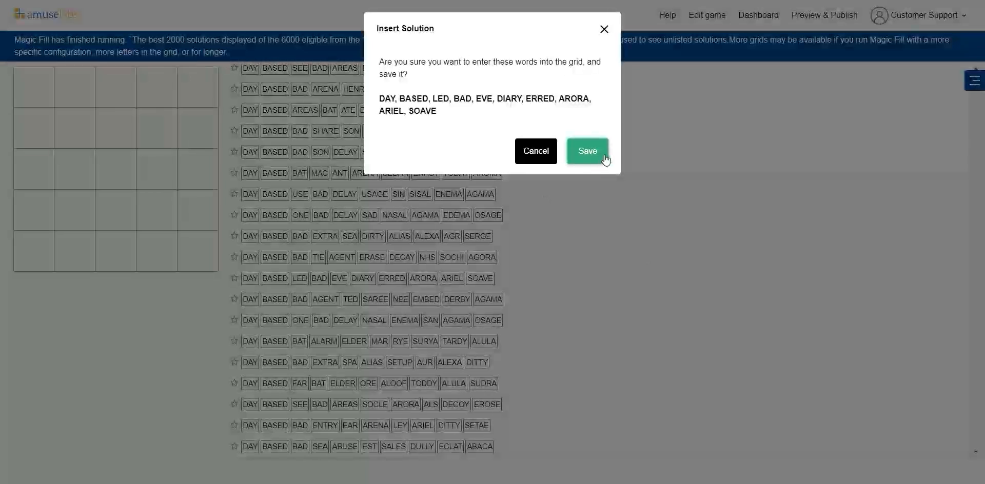
pyautogui.click(594, 159)
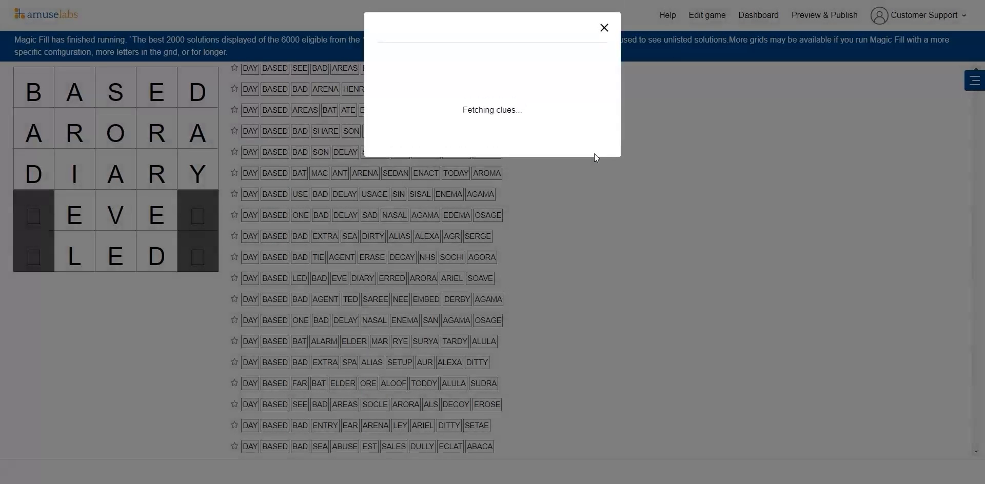